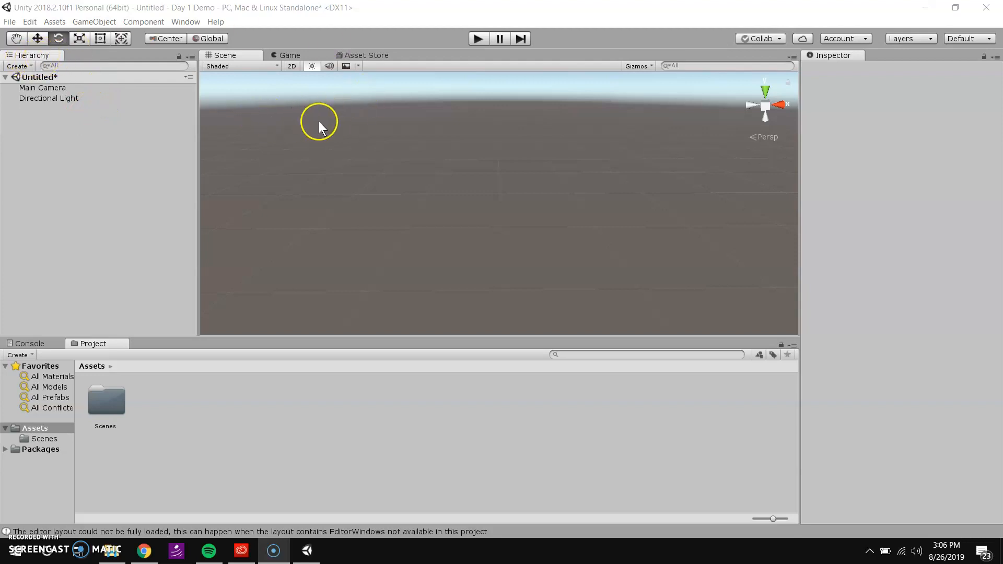
- Switch the editor to the Default window layout
middle_drag(448, 222, 441, 266)
right_drag(515, 238, 461, 253)
scroll(491, 252, down, 6)
alt+drag(491, 252, 403, 209)
click(185, 22)
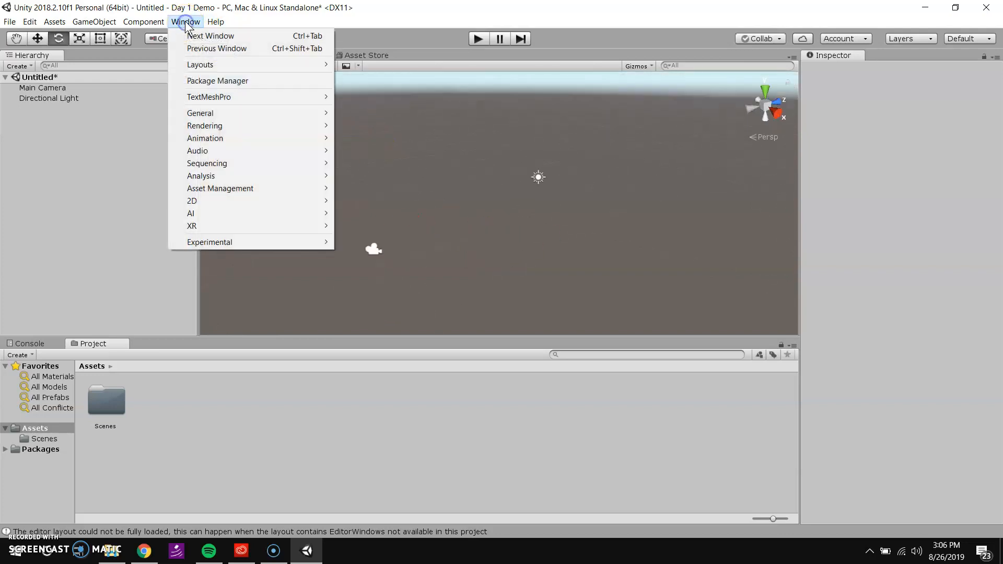
mouse_move(214, 64)
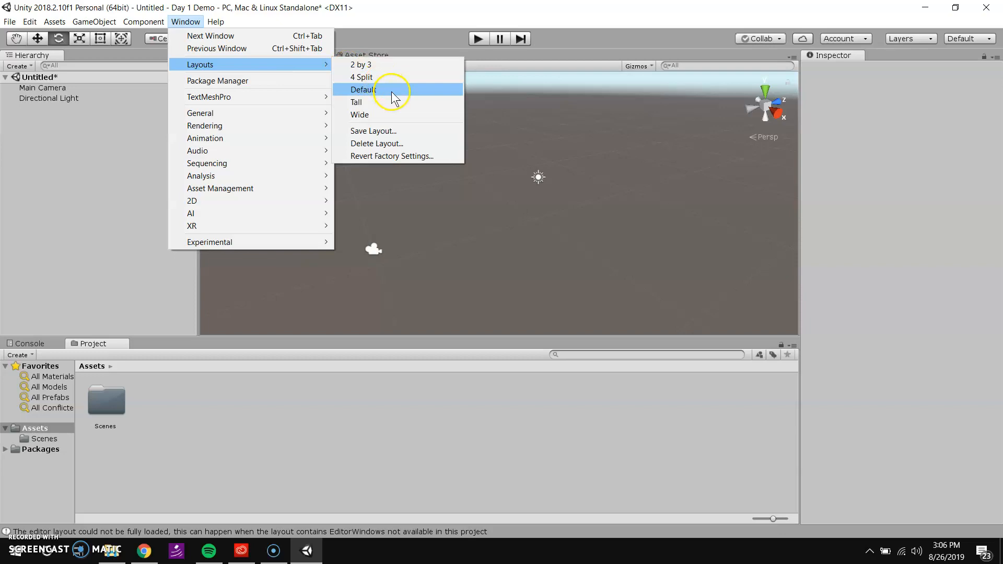
click(392, 93)
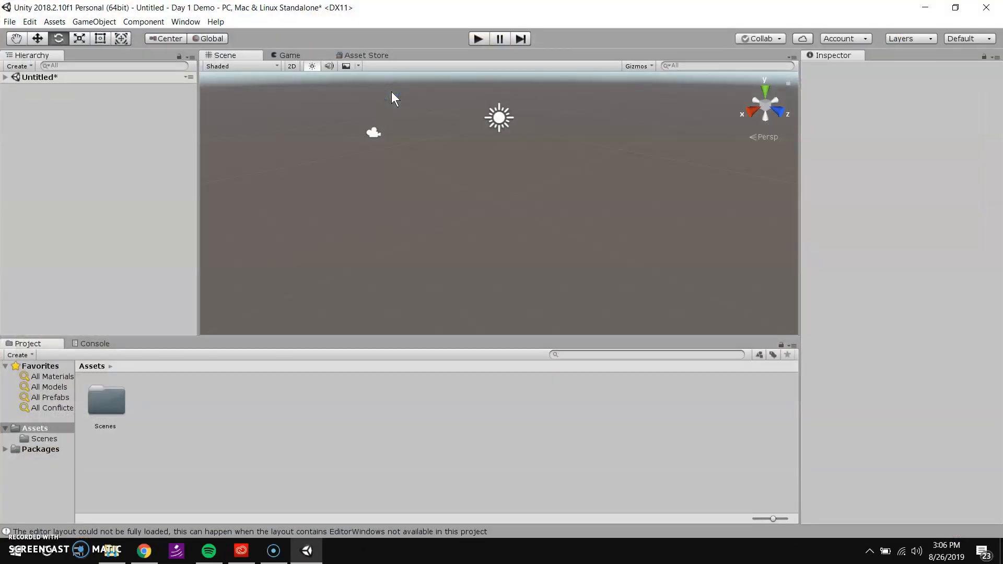
click(186, 21)
click(216, 21)
mouse_move(201, 65)
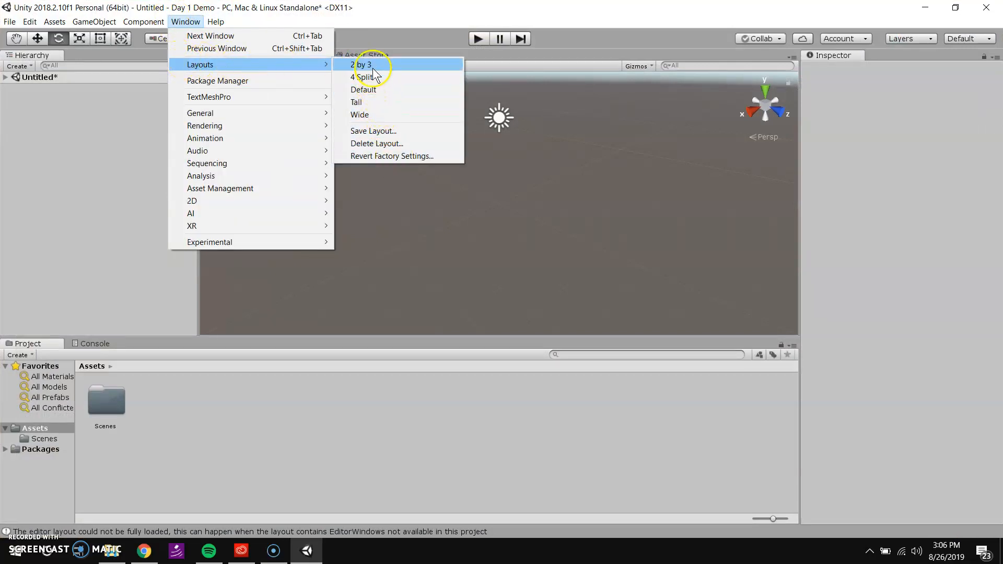
click(384, 23)
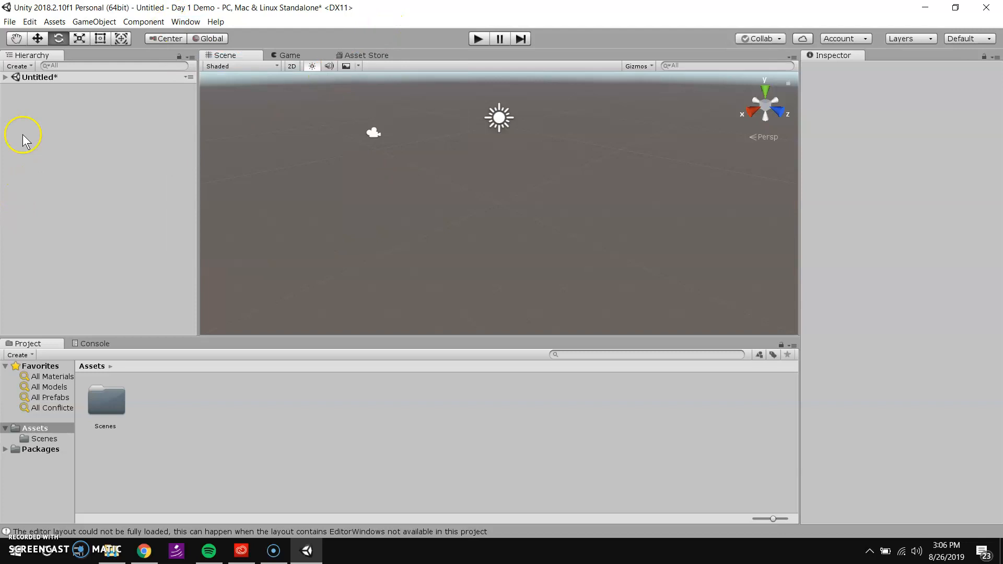
- Expand the Untitled scene in the hierarchy to list its objects
click(8, 77)
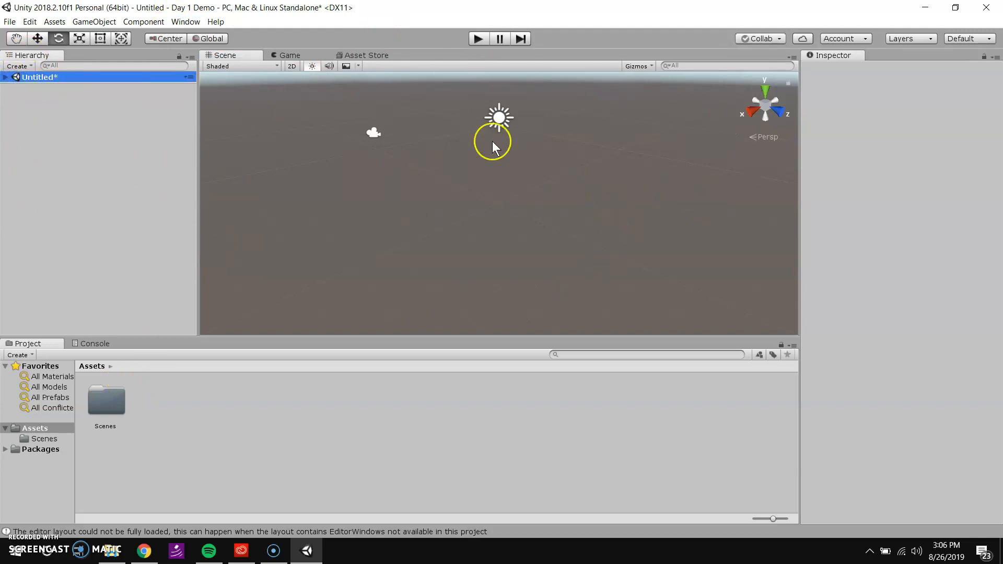
middle_drag(419, 155, 438, 252)
right_drag(438, 252, 483, 237)
middle_drag(483, 236, 530, 165)
scroll(563, 179, down, 3)
scroll(530, 166, down, 1)
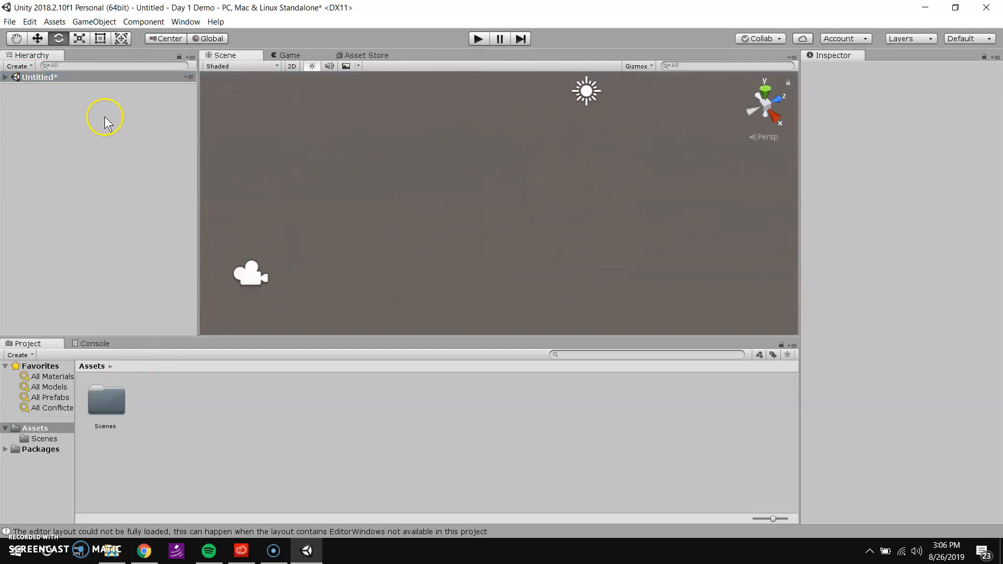
click(4, 77)
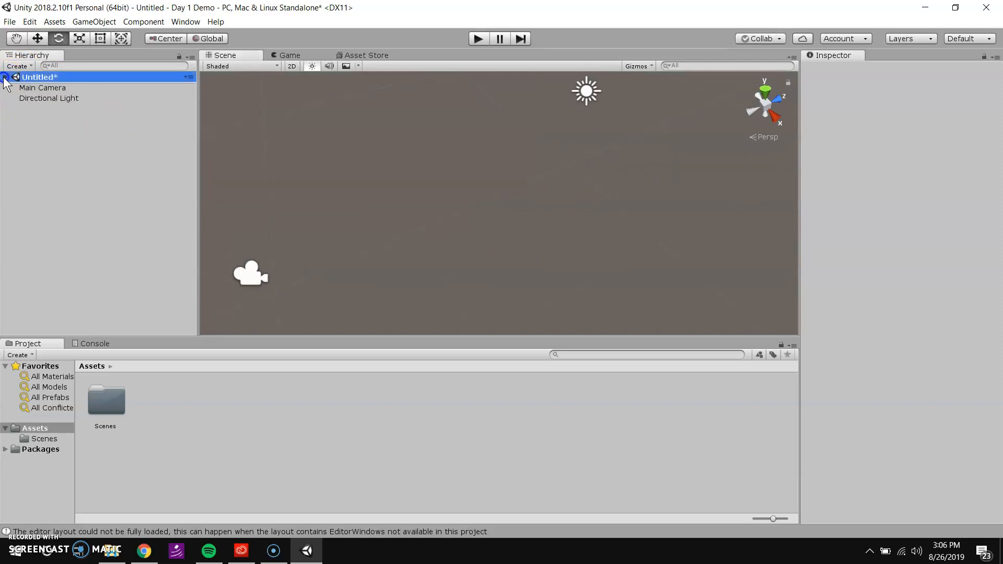
- Look at the Main Camera and the Directional Light in turn to see where each sits in the scene
click(33, 87)
click(44, 98)
click(46, 88)
click(52, 97)
click(50, 90)
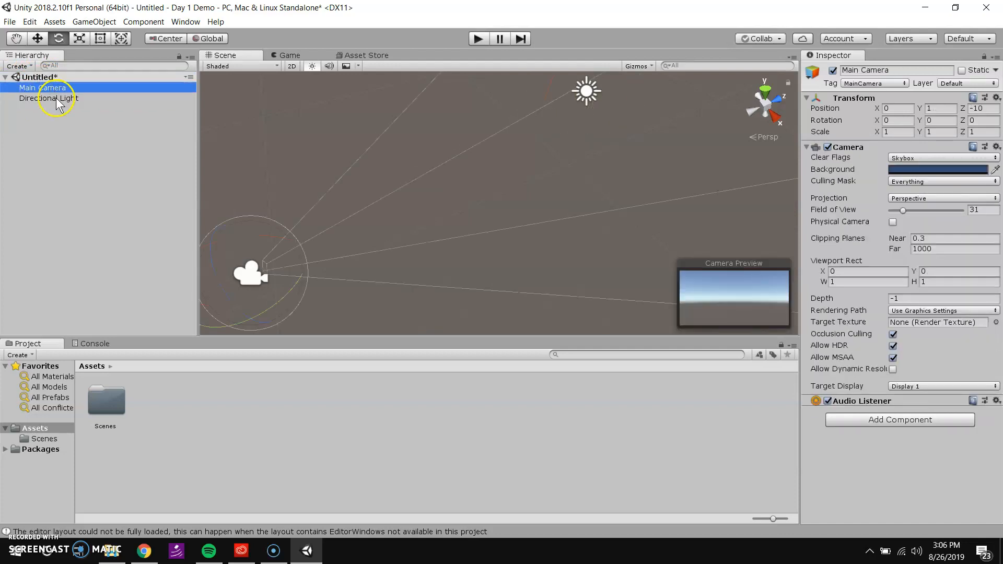
click(57, 99)
scroll(397, 127, down, 4)
middle_drag(396, 127, 406, 139)
scroll(407, 139, up, 1)
right_drag(615, 239, 481, 184)
middle_drag(605, 254, 480, 158)
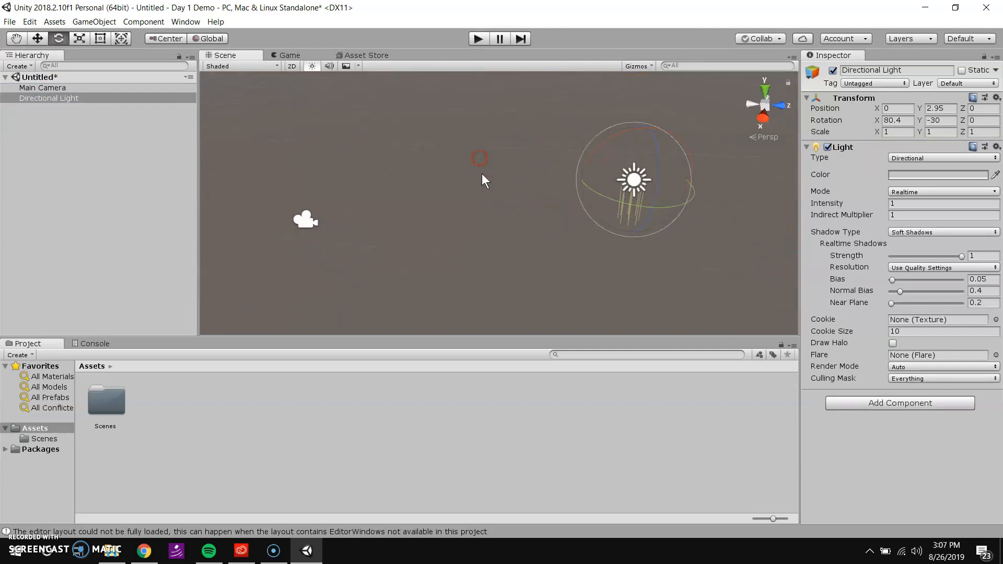
- Compare the components of the Main Camera and the Directional Light, including Transform, Camera, Light and Audio Listener
click(44, 89)
click(48, 97)
click(48, 89)
click(48, 98)
click(49, 88)
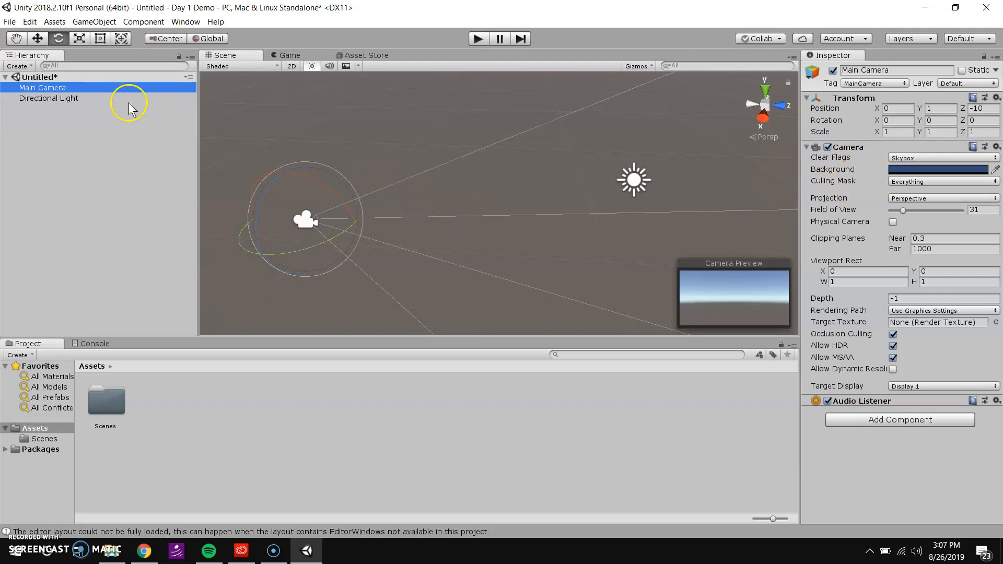
click(44, 98)
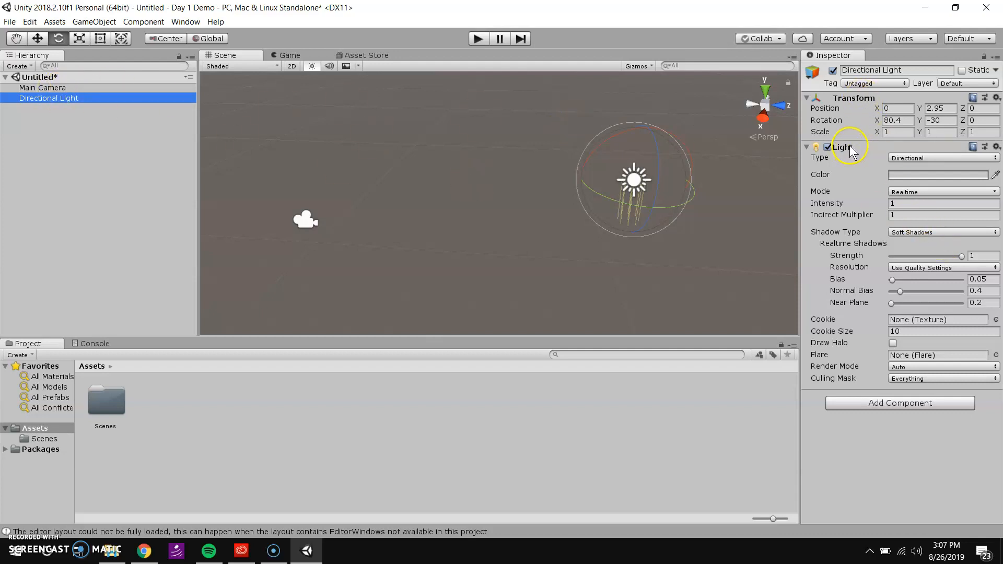
click(107, 88)
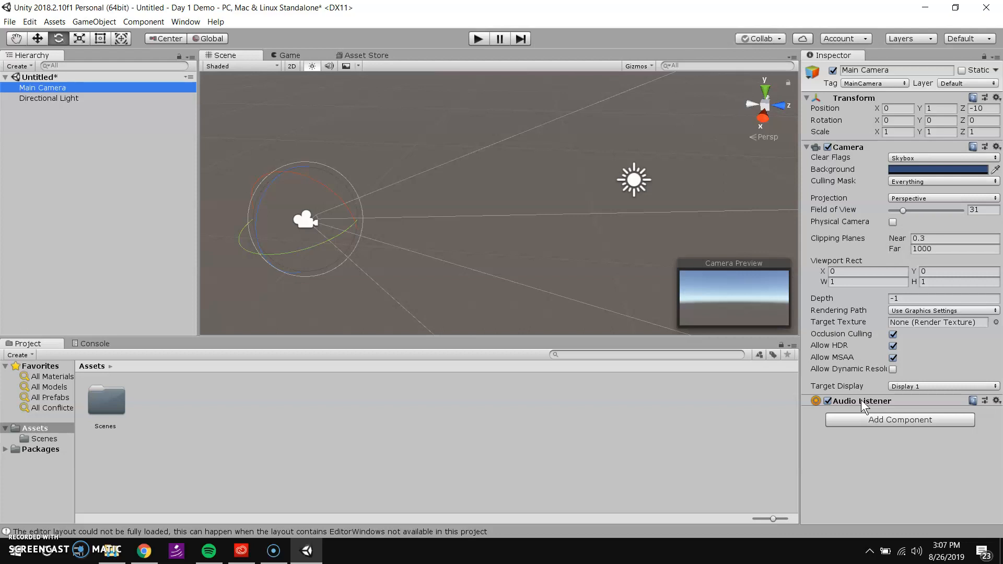
click(58, 99)
click(42, 88)
click(59, 98)
click(58, 87)
middle_drag(502, 226, 536, 199)
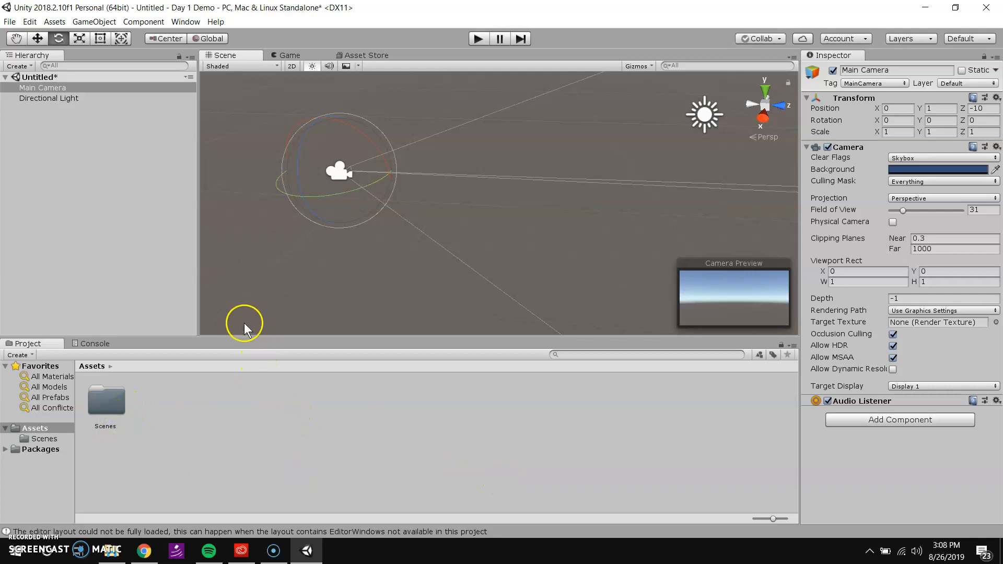
- Look inside the Scenes folder at the SampleScene asset and return to the Assets folder
click(113, 402)
double_click(111, 403)
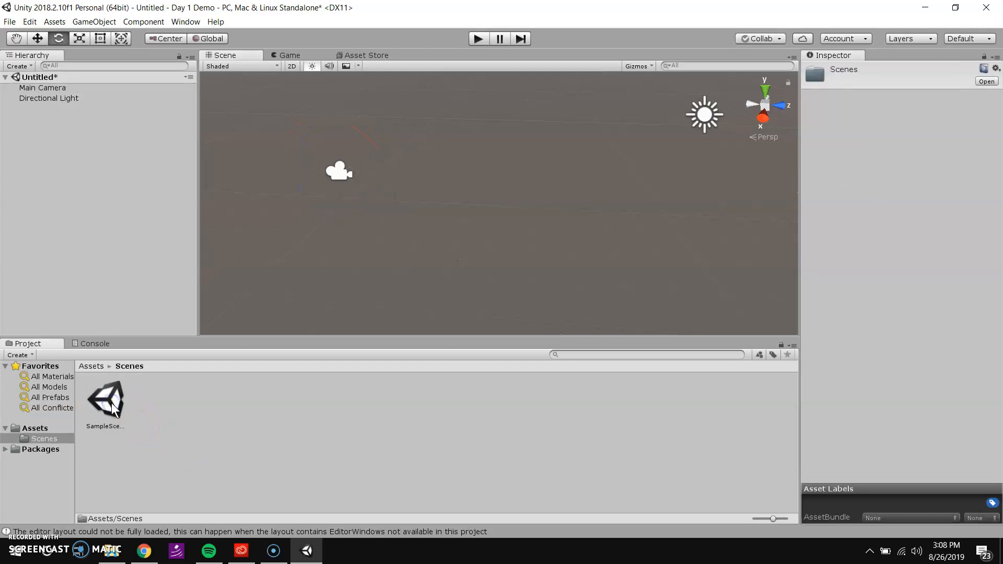
click(111, 403)
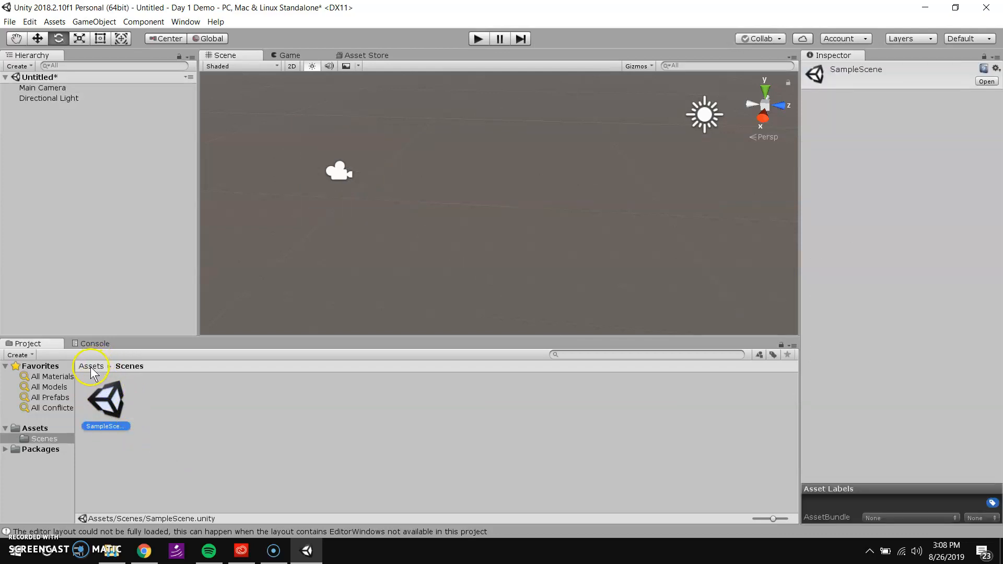
click(91, 367)
double_click(105, 410)
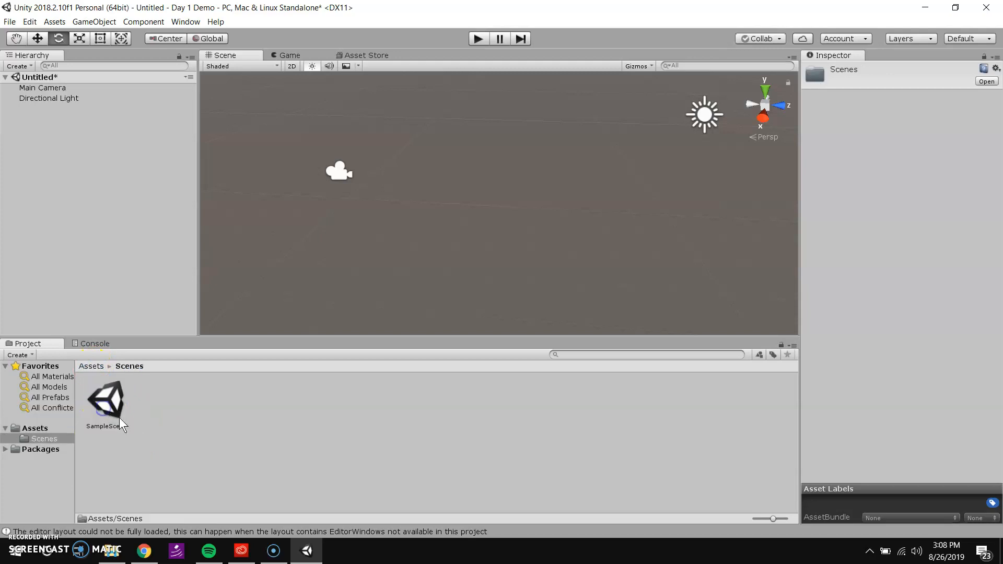
click(127, 404)
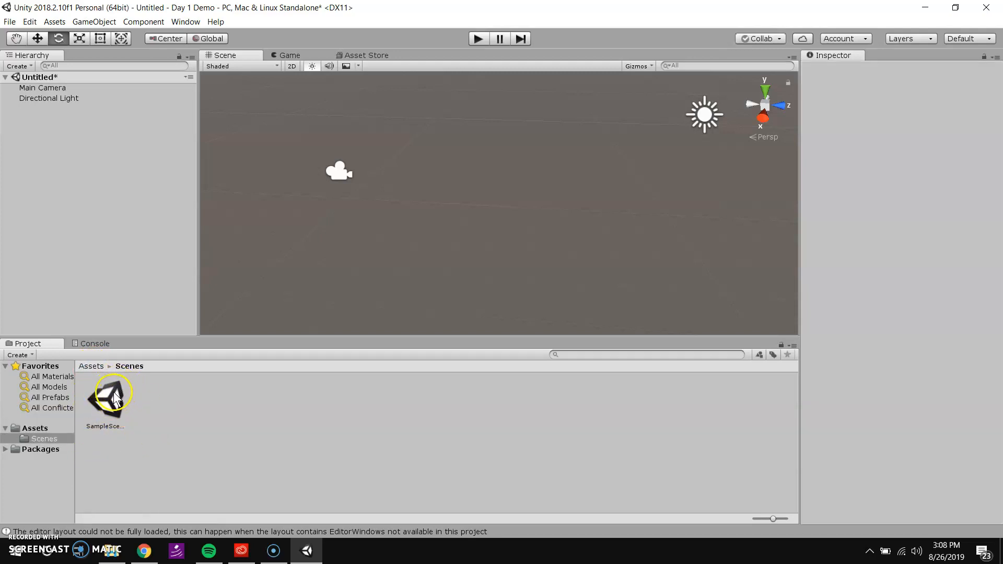
click(107, 401)
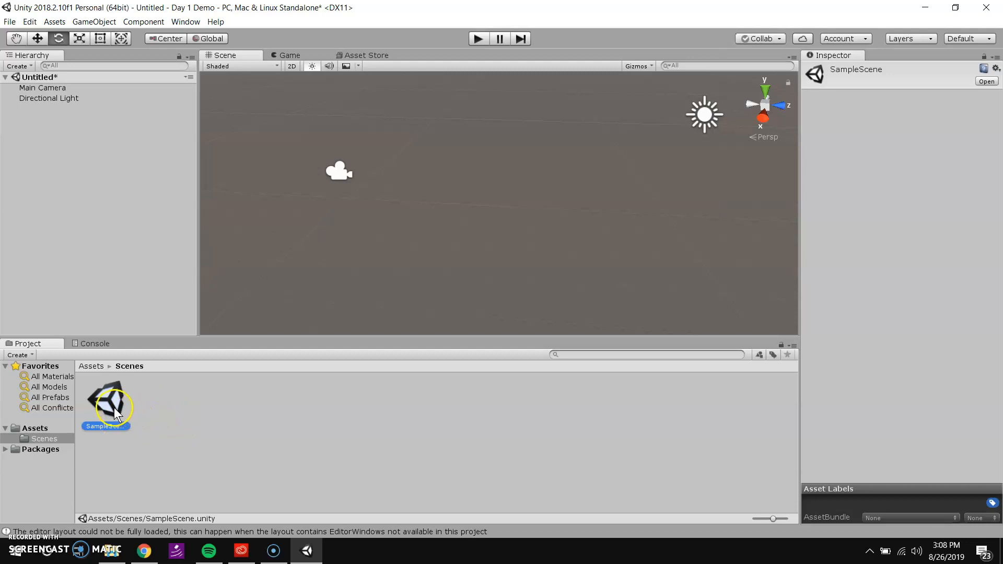
click(91, 366)
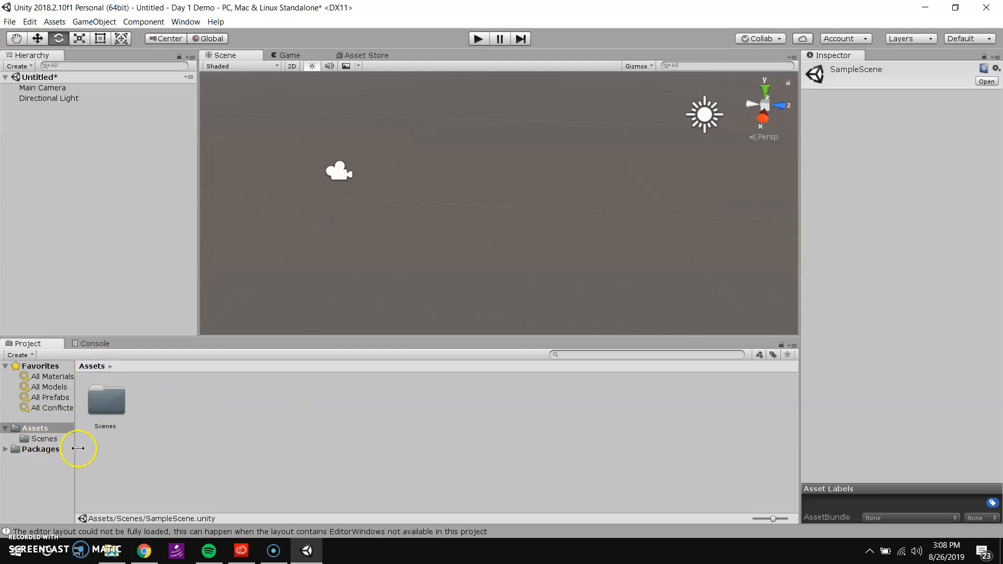
- Create an empty game object in the scene
scroll(412, 155, down, 5)
middle_drag(432, 144, 390, 189)
scroll(366, 214, up, 3)
click(302, 222)
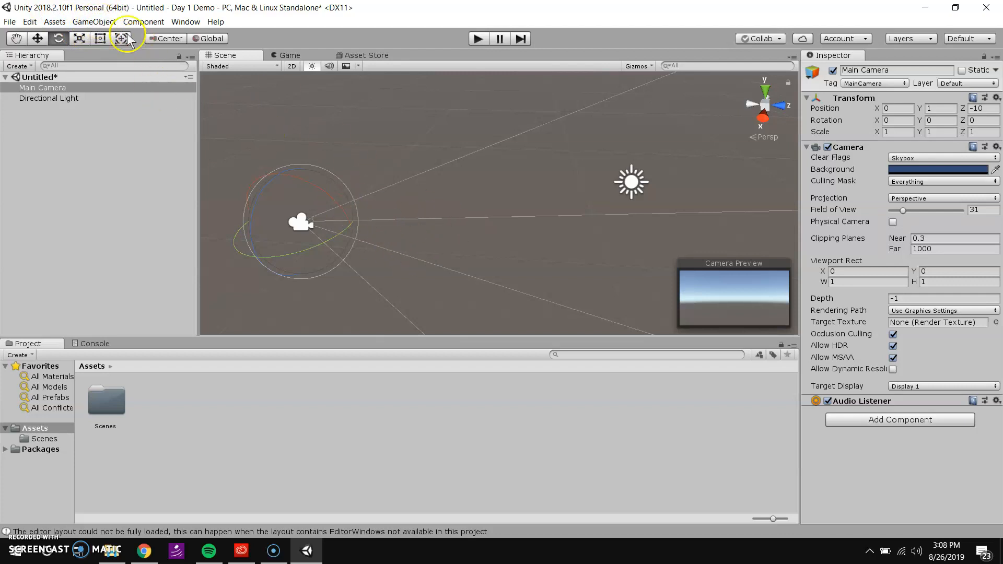
click(91, 23)
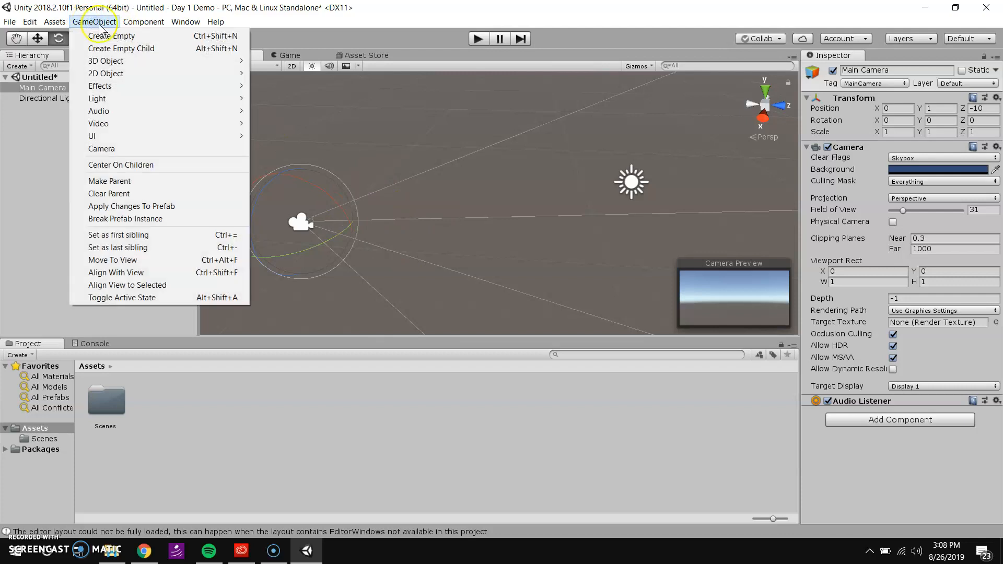
mouse_move(139, 62)
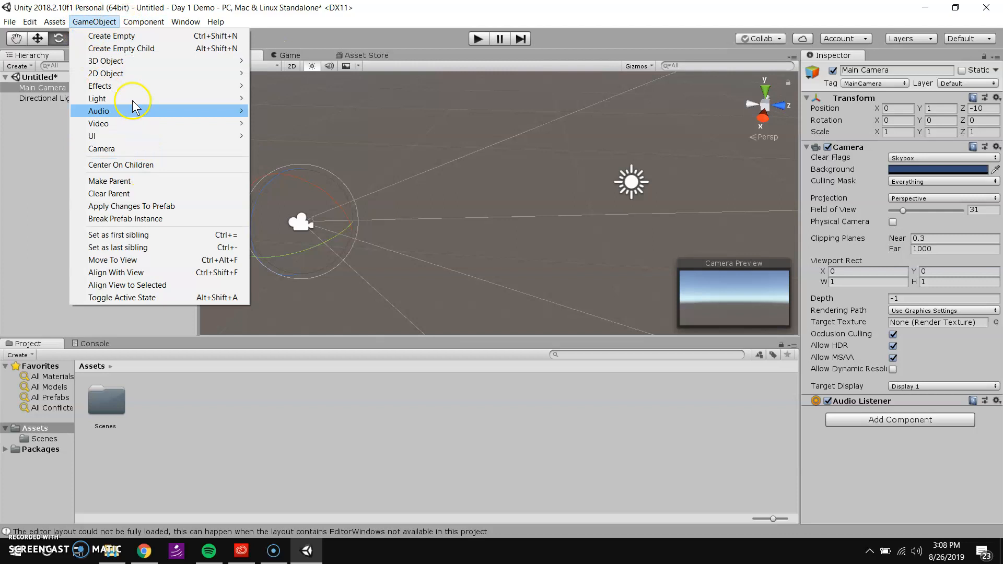
click(126, 37)
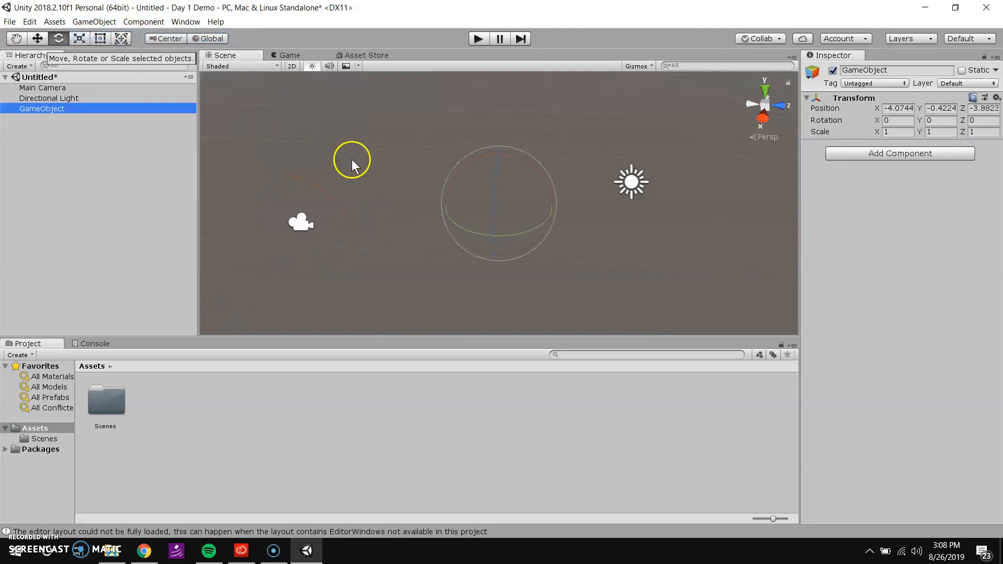
- Rotate the empty game object freely in the scene and delete it
scroll(491, 243, up, 5)
scroll(516, 242, down, 4)
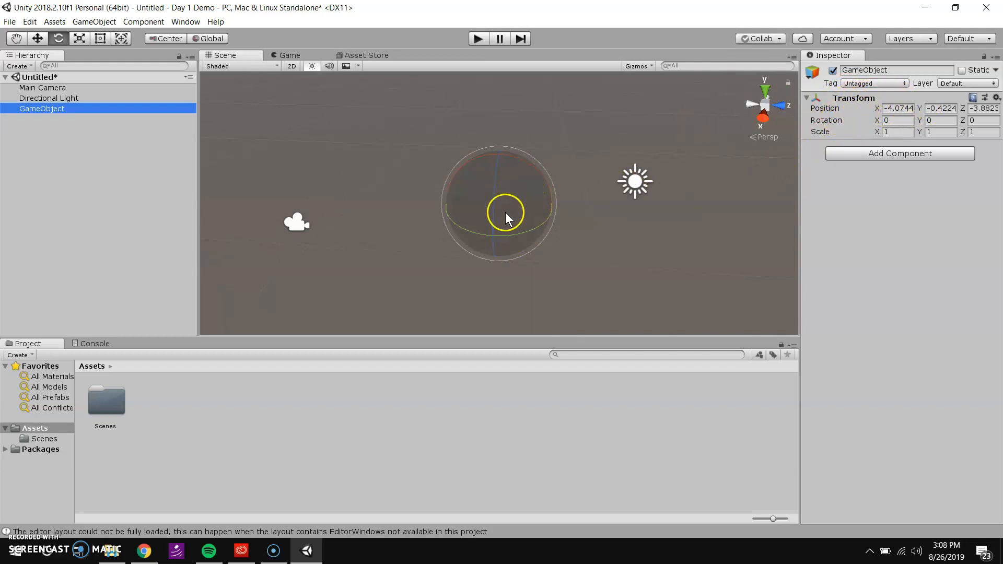
drag(535, 208, 487, 334)
right_click(79, 108)
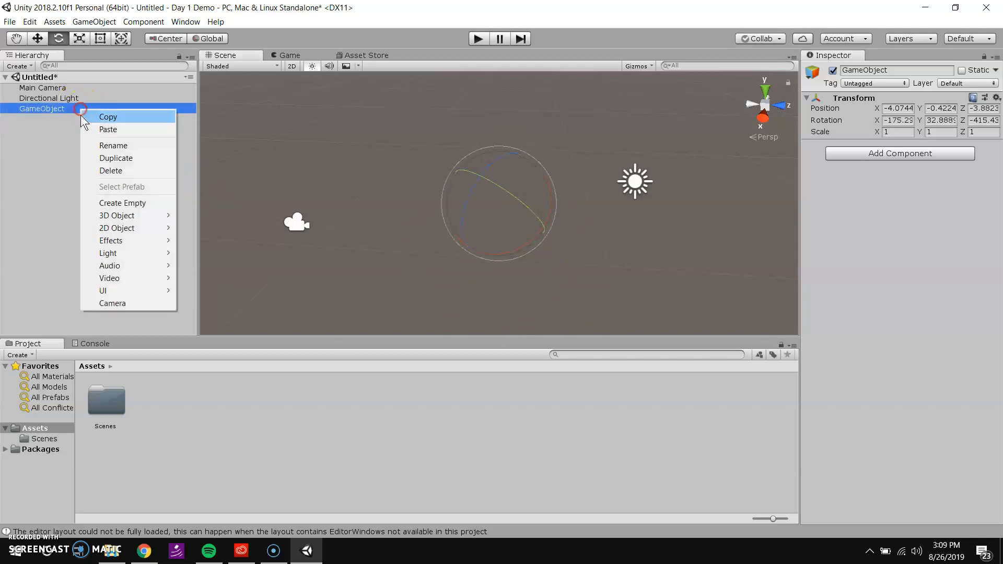
click(133, 171)
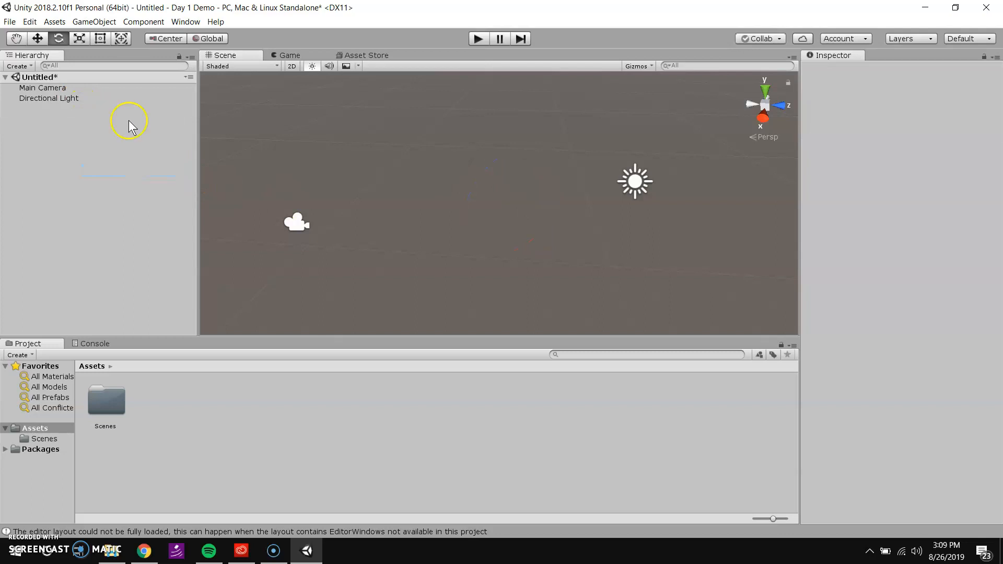
- Add a 3D cube to the scene and view it from several angles
click(94, 21)
mouse_move(119, 64)
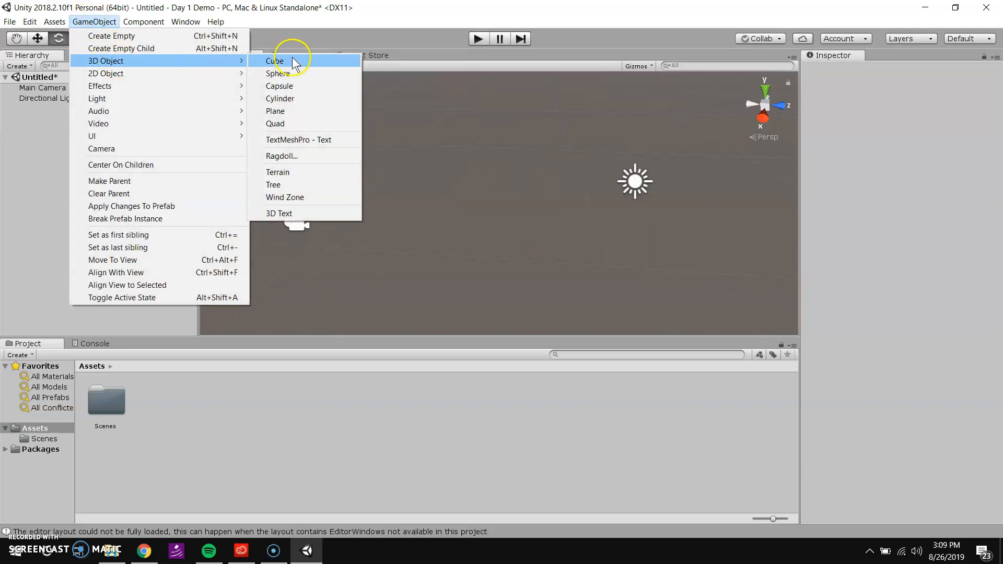
click(275, 60)
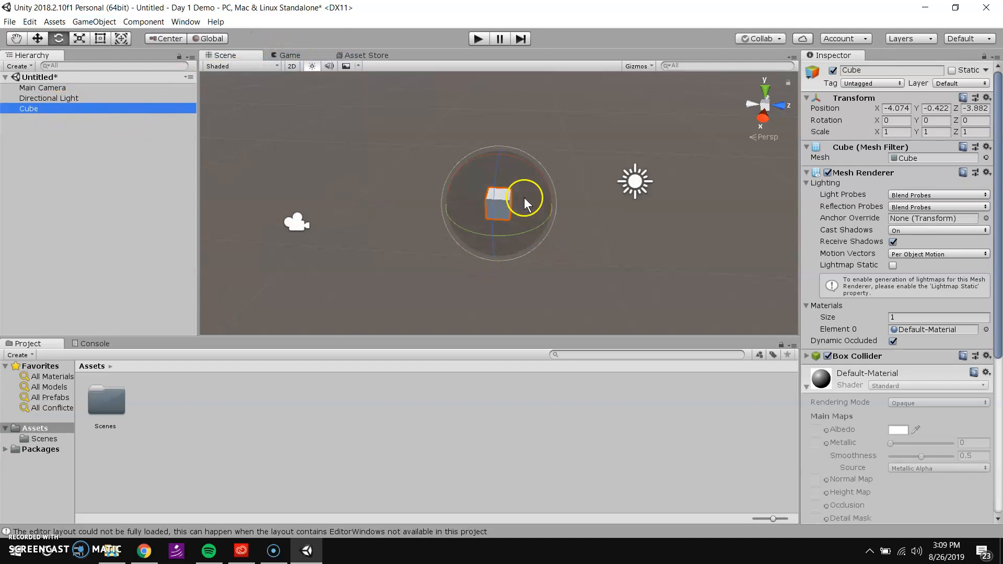
scroll(537, 214, up, 4)
middle_drag(515, 241, 473, 204)
scroll(531, 190, down, 4)
right_drag(530, 154, 374, 179)
middle_drag(560, 185, 380, 187)
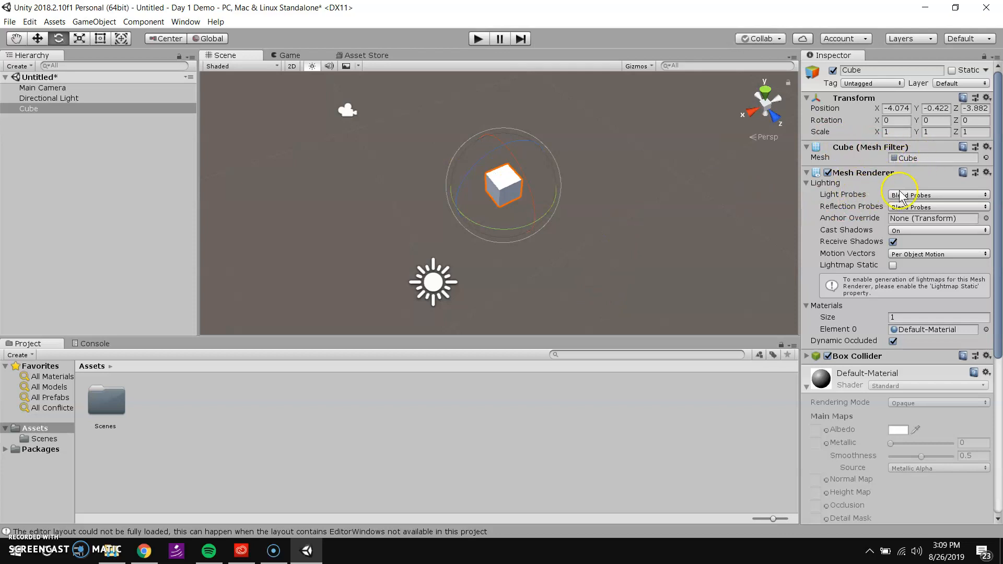
- Examine the cube's Mesh Renderer, Box Collider and Default-Material properties
scroll(850, 257, down, 3)
click(859, 239)
scroll(859, 240, down, 3)
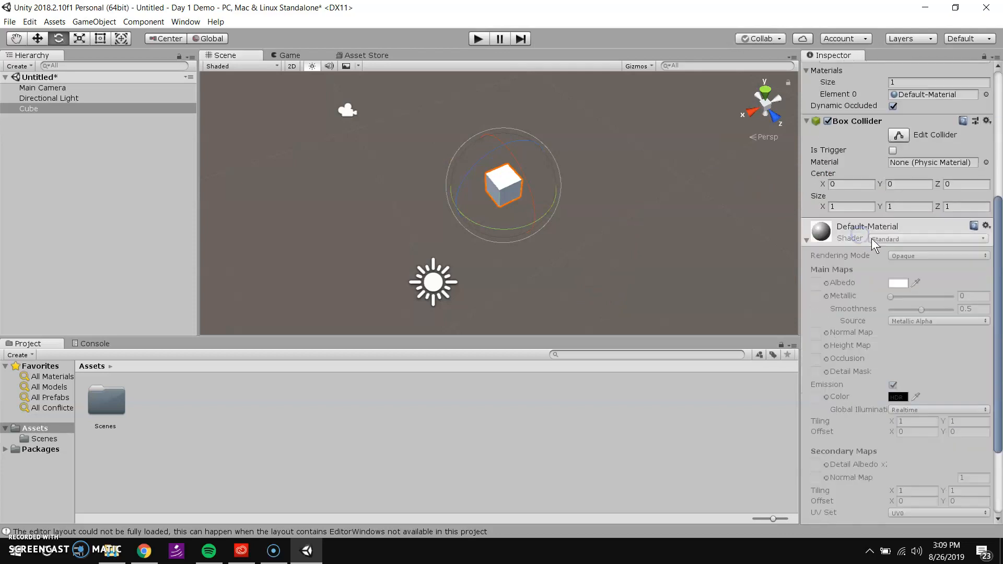
click(842, 122)
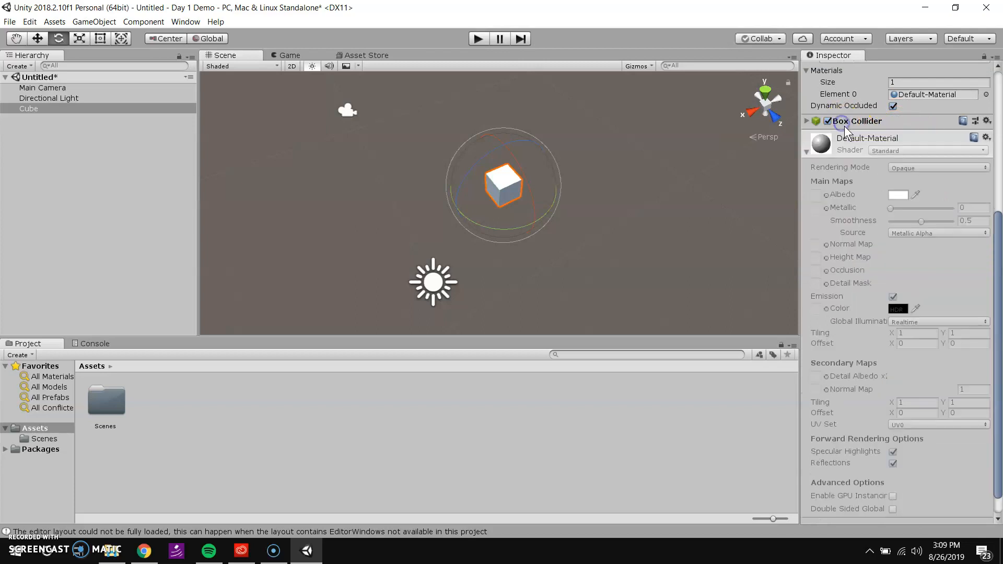
click(847, 153)
click(863, 376)
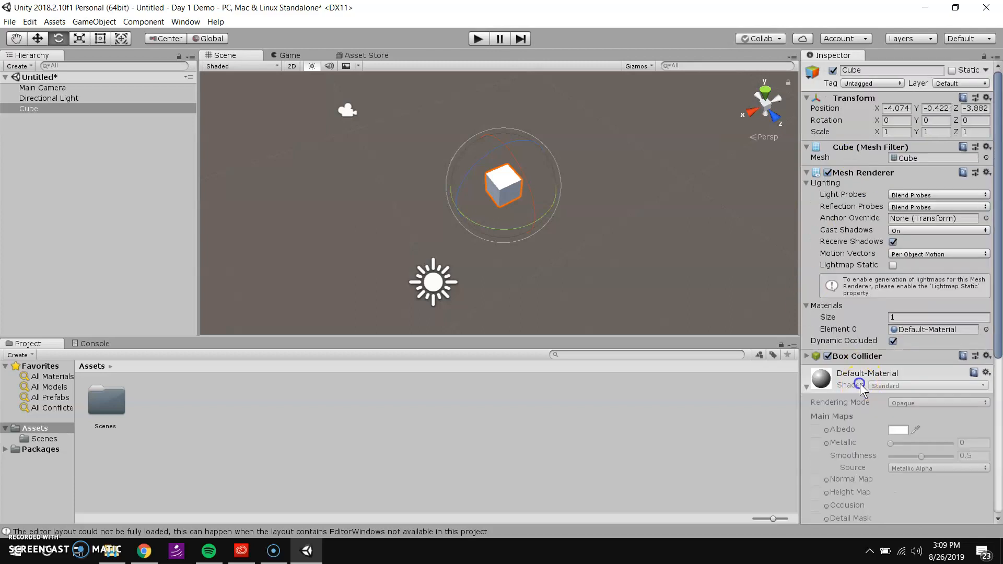
scroll(888, 386, down, 4)
scroll(896, 314, up, 3)
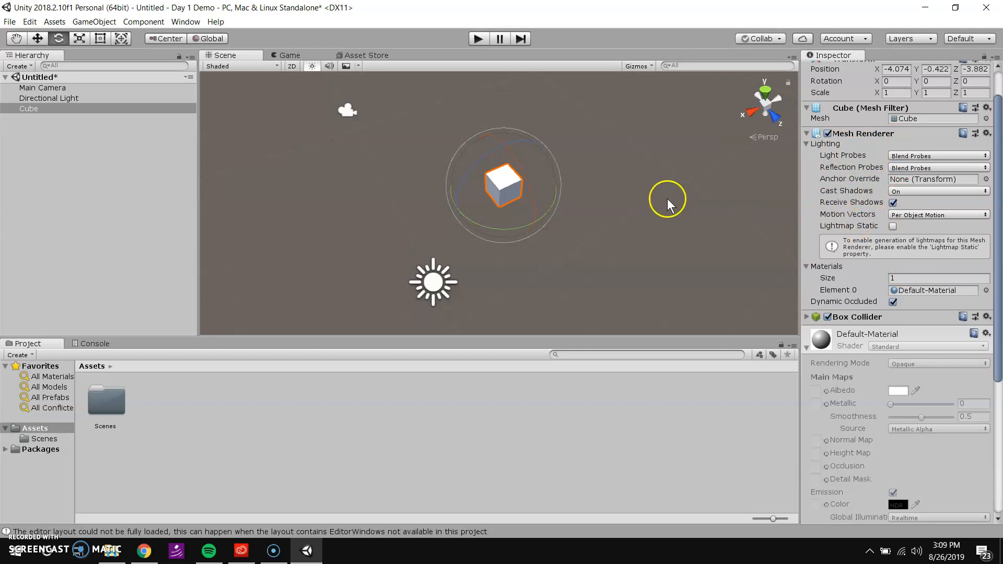
- Inspect the directional light's and the cube's properties while viewing the scene from the opposite side
right_drag(623, 206, 427, 196)
middle_drag(505, 215, 511, 196)
click(354, 242)
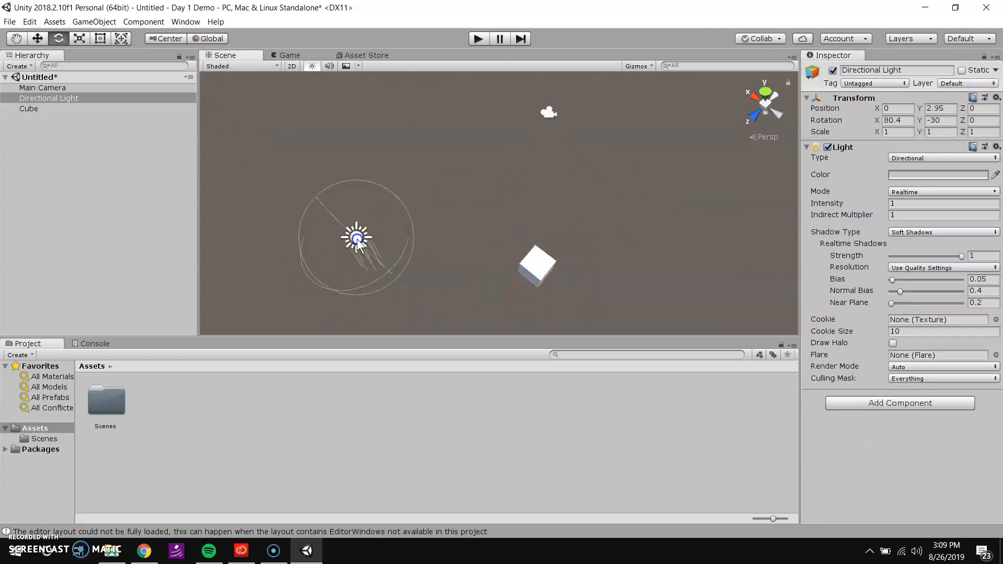
click(538, 267)
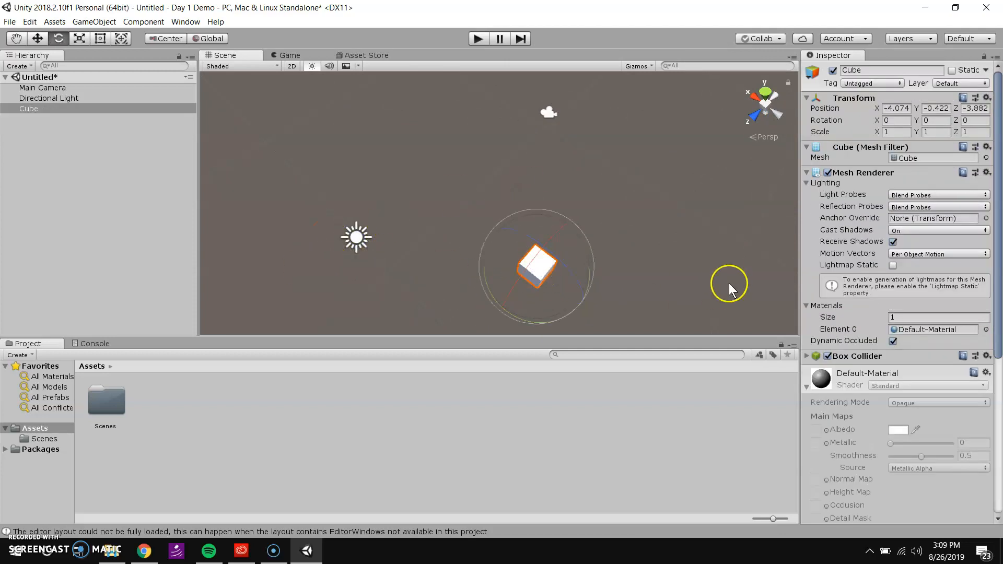
scroll(889, 237, down, 3)
scroll(882, 249, up, 3)
middle_drag(620, 305, 611, 245)
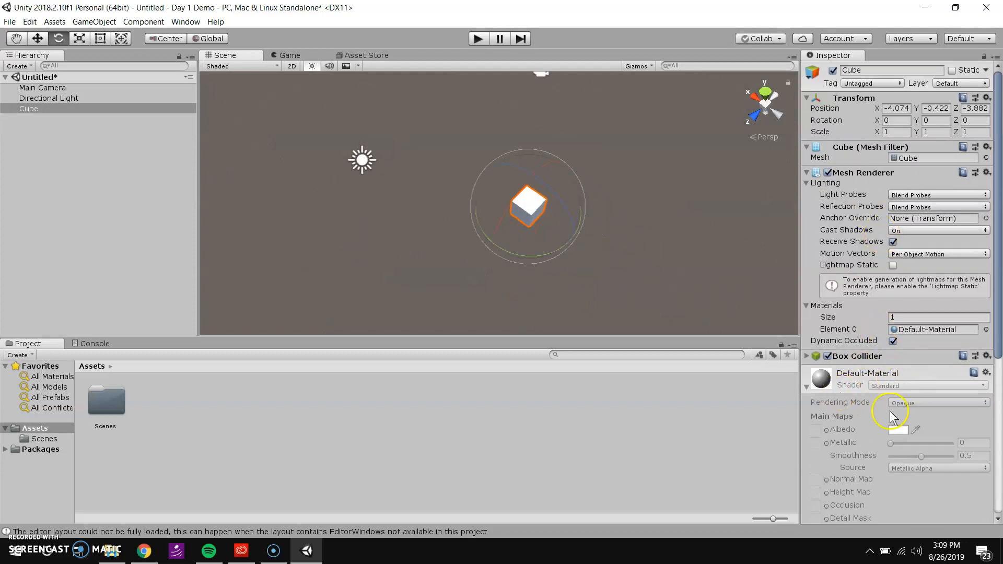
scroll(836, 376, down, 3)
scroll(836, 381, up, 3)
scroll(623, 243, down, 1)
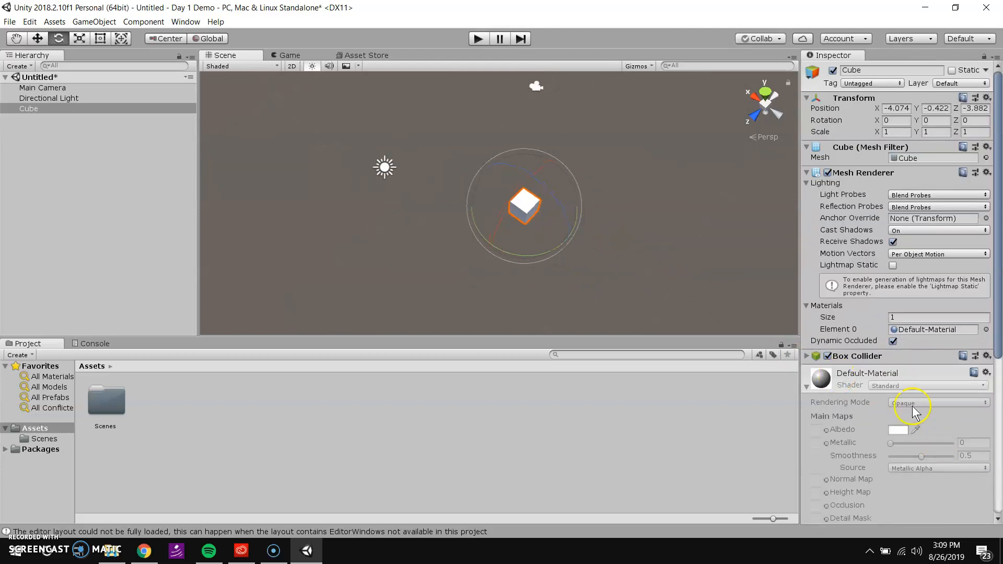
scroll(937, 434, down, 3)
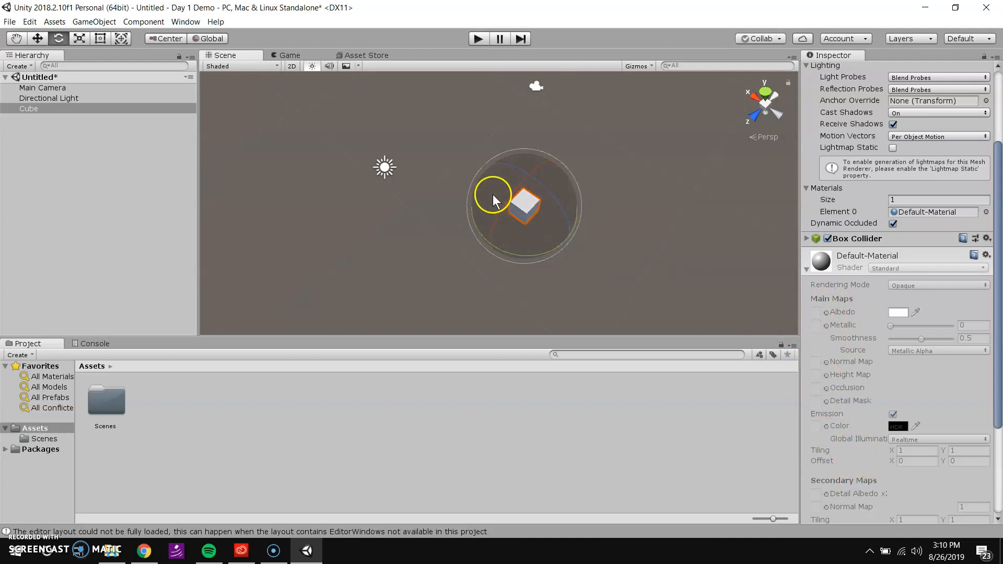
- Move the cube to about X 0.36, Y 0.84 so it sits in the camera's view, checking it in the Game view
click(288, 55)
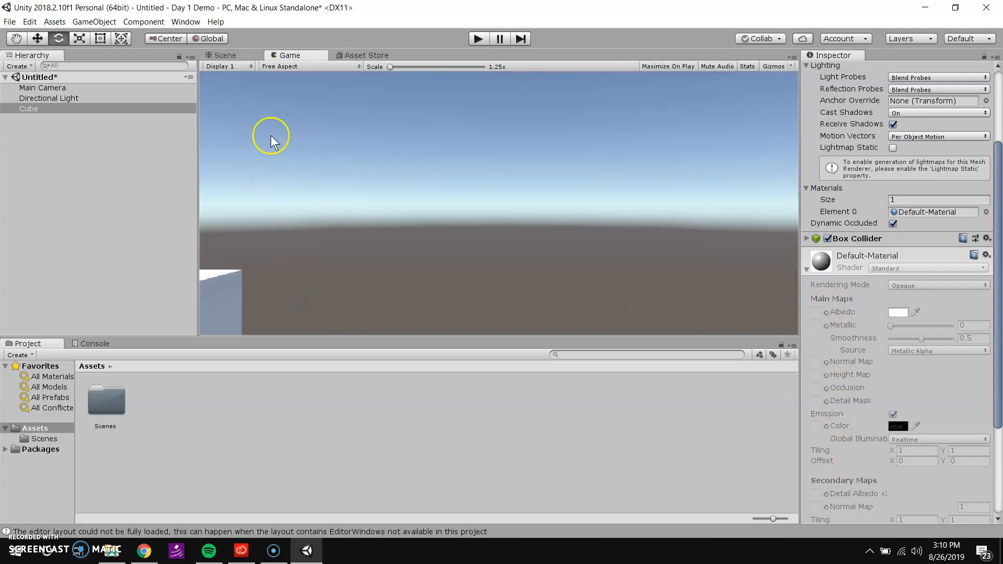
click(228, 56)
click(38, 38)
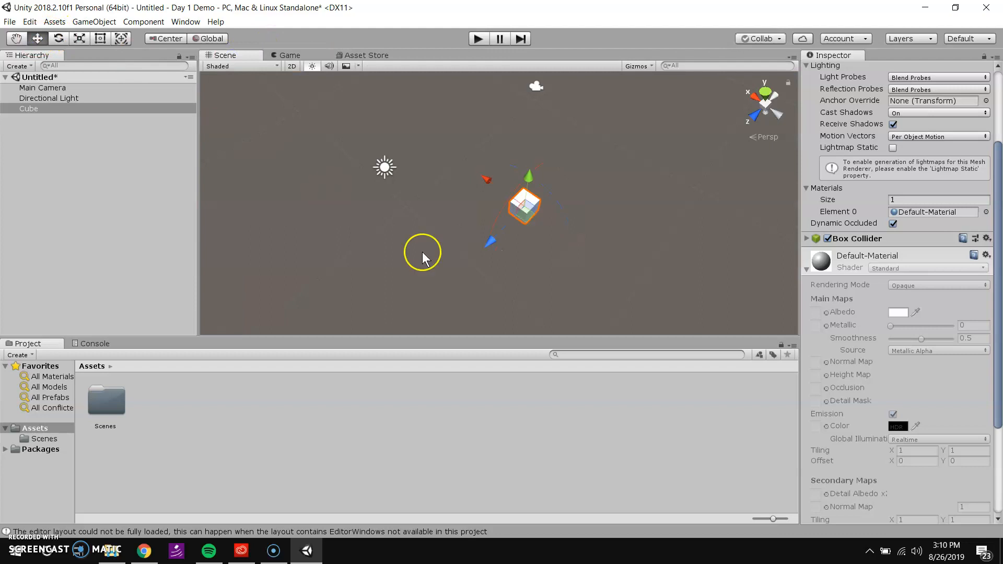
drag(492, 187, 459, 114)
click(290, 55)
click(233, 55)
click(316, 58)
click(507, 195)
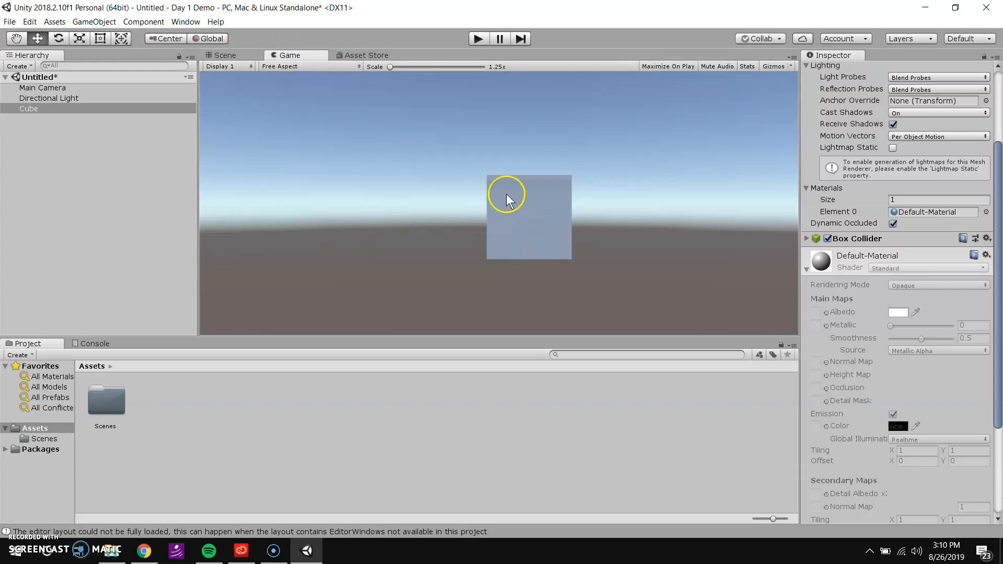
click(226, 56)
- Locate the material assigned to the cube's Mesh Renderer and look at the cube up close
scroll(868, 355, up, 5)
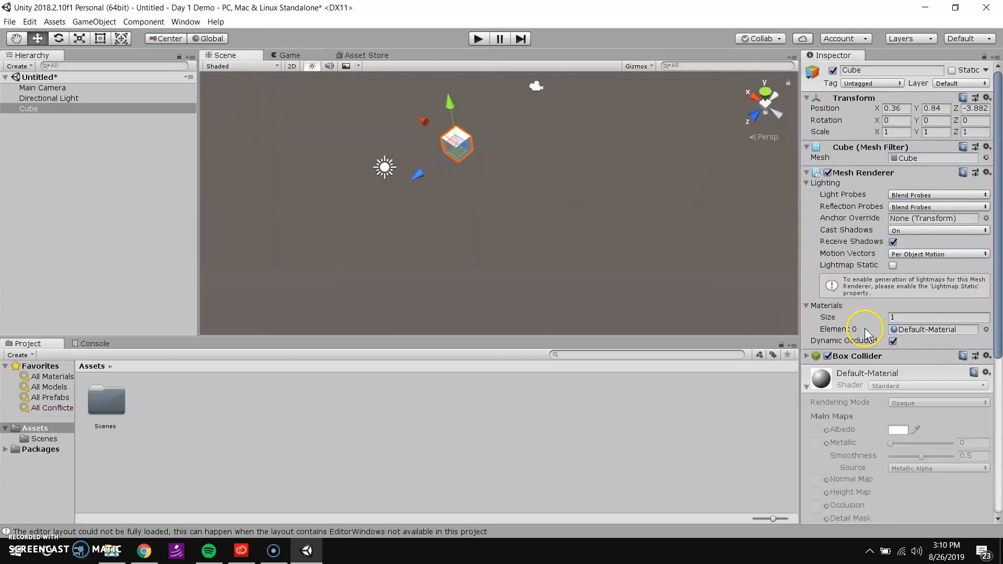
click(925, 329)
scroll(438, 172, up, 2)
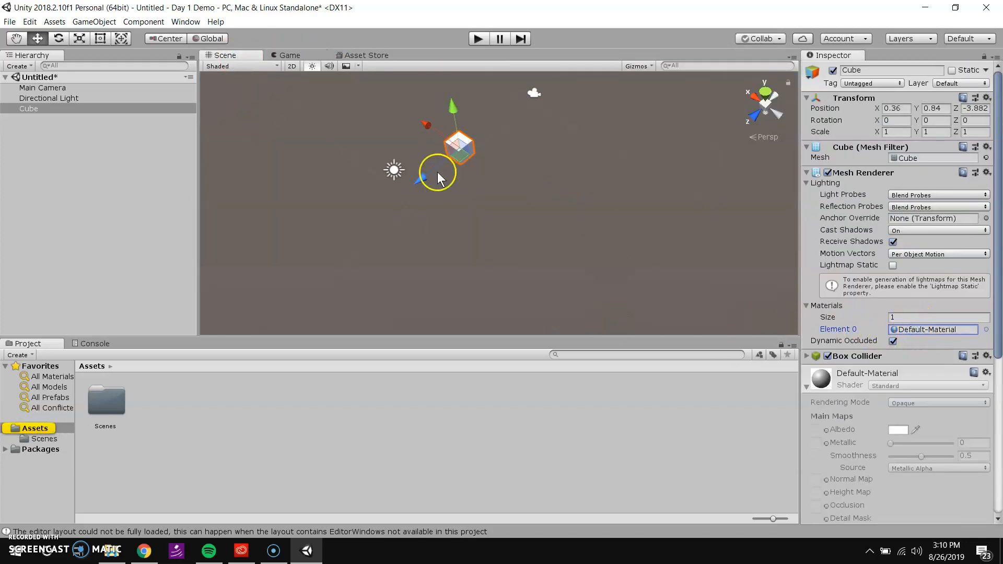
alt+drag(456, 156, 373, 88)
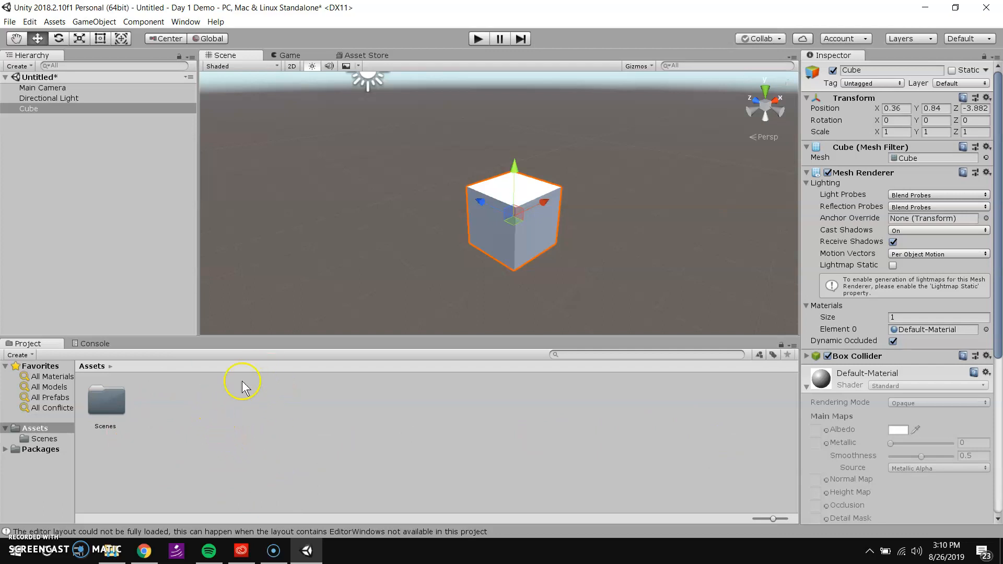
right_click(228, 421)
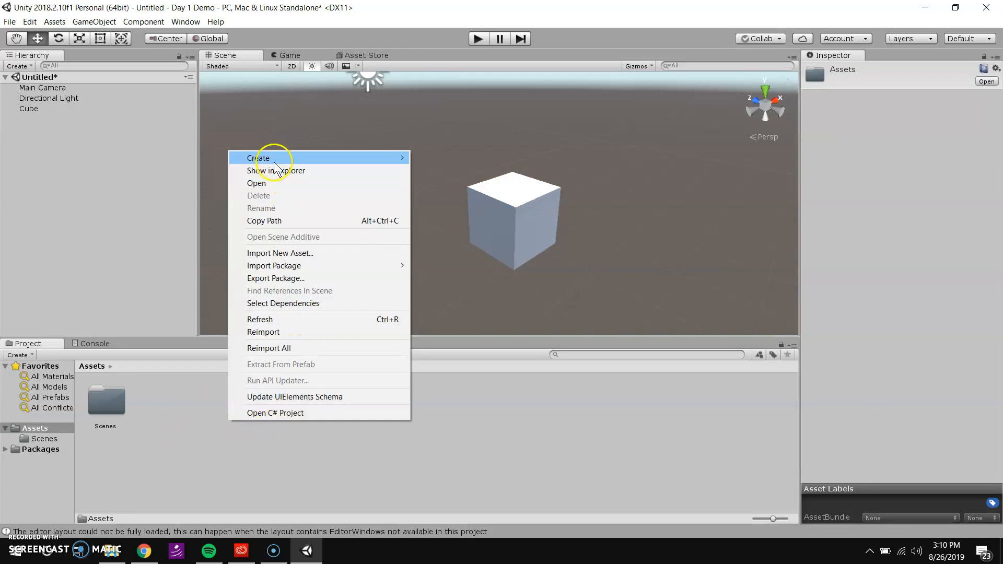
mouse_move(274, 163)
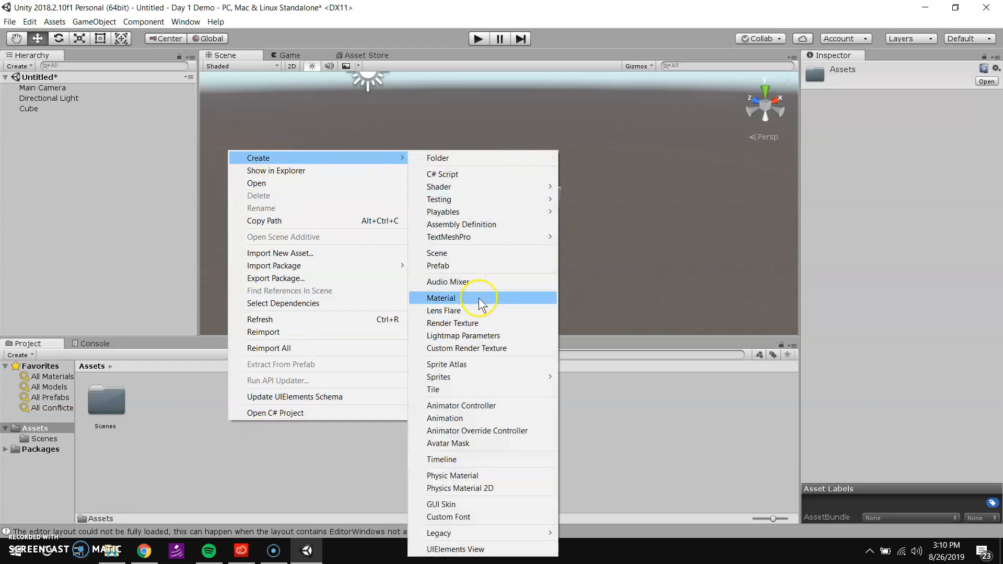
click(180, 469)
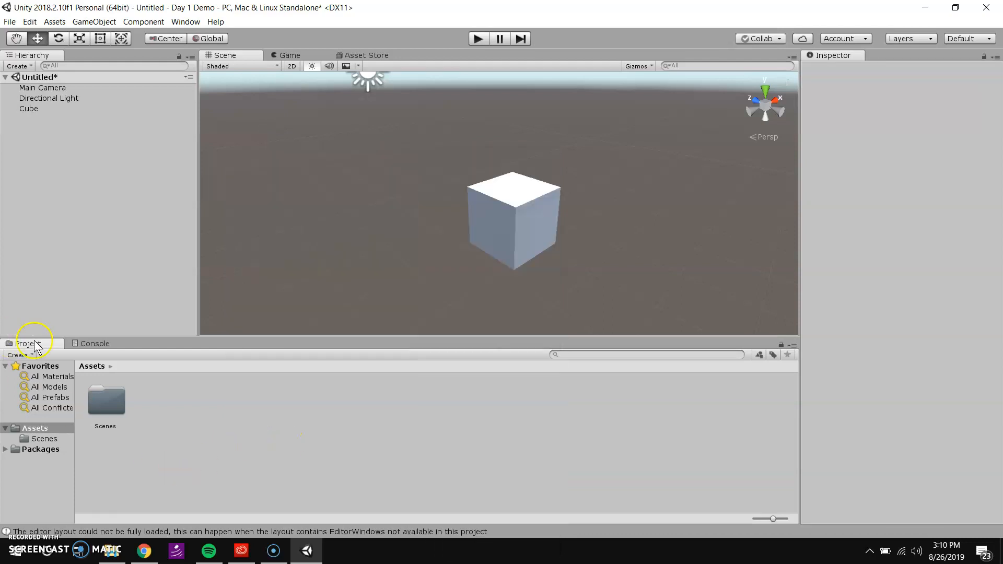
click(20, 355)
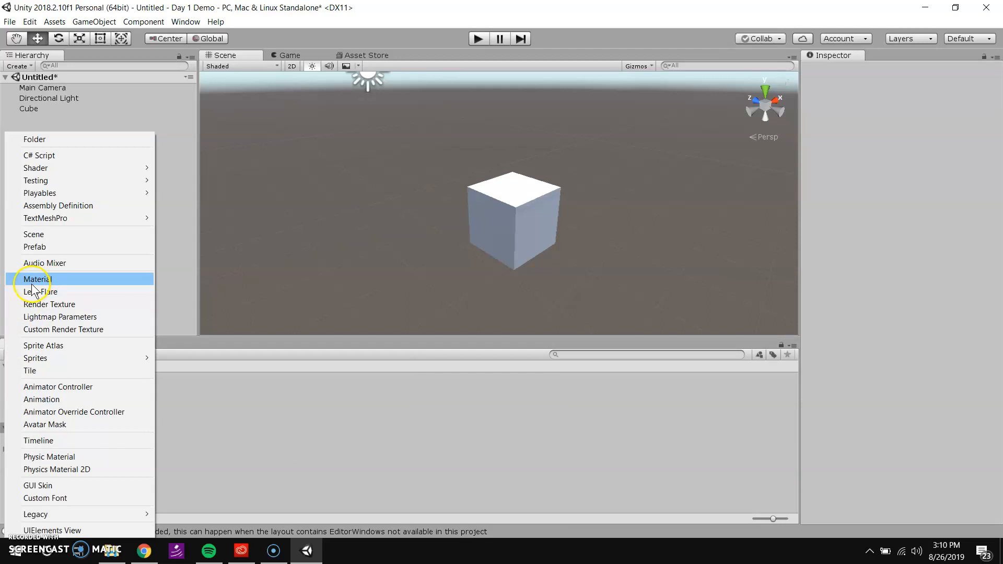
click(192, 388)
click(56, 23)
mouse_move(71, 45)
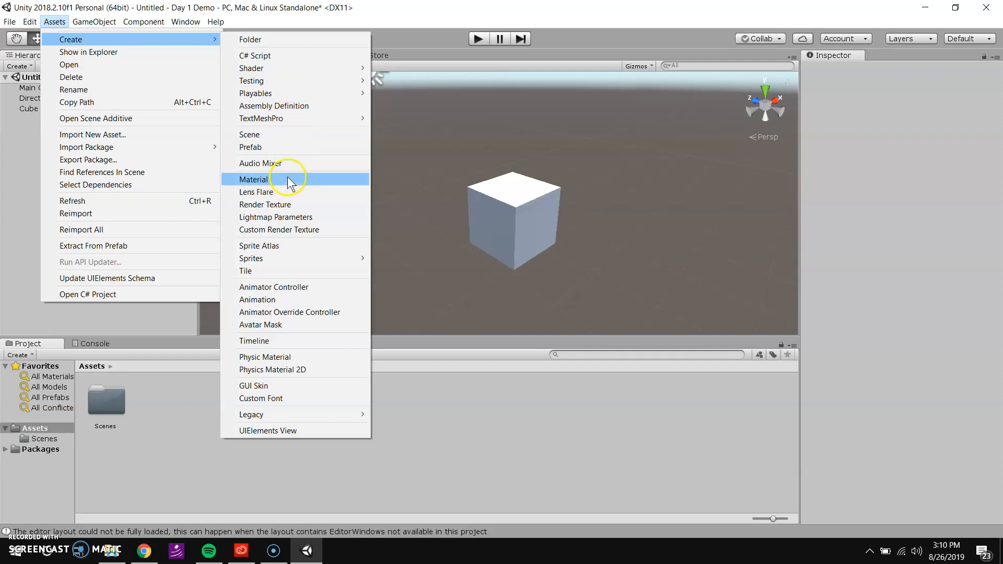
right_click(386, 418)
right_click(365, 422)
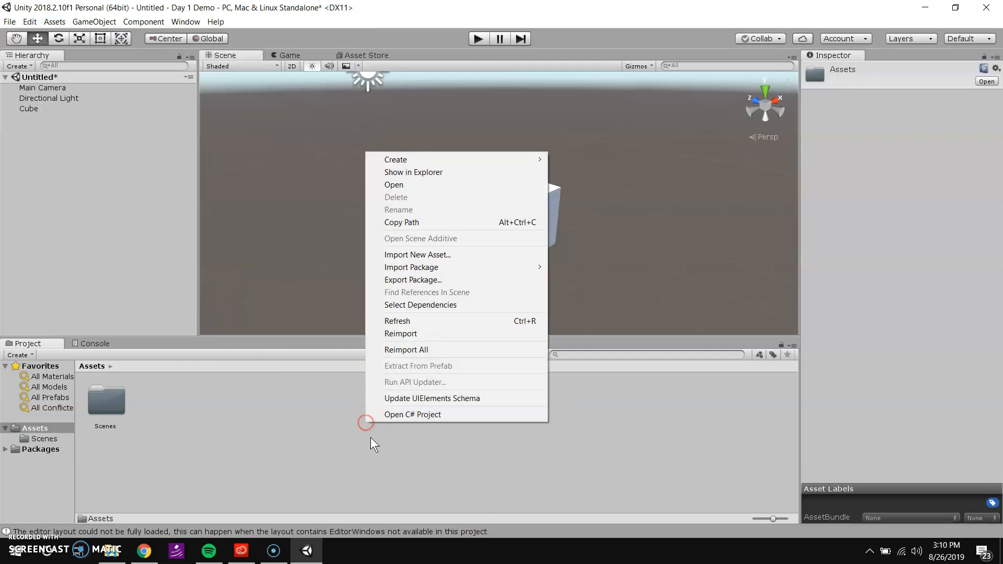
- Create a new material in the Assets folder and name it "Box Text Material"
right_click(334, 432)
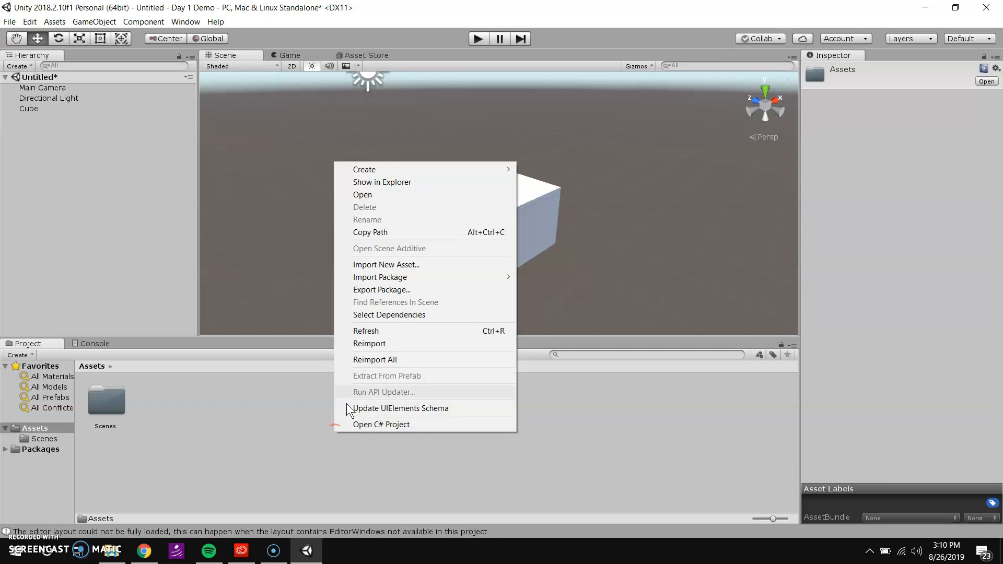
mouse_move(361, 168)
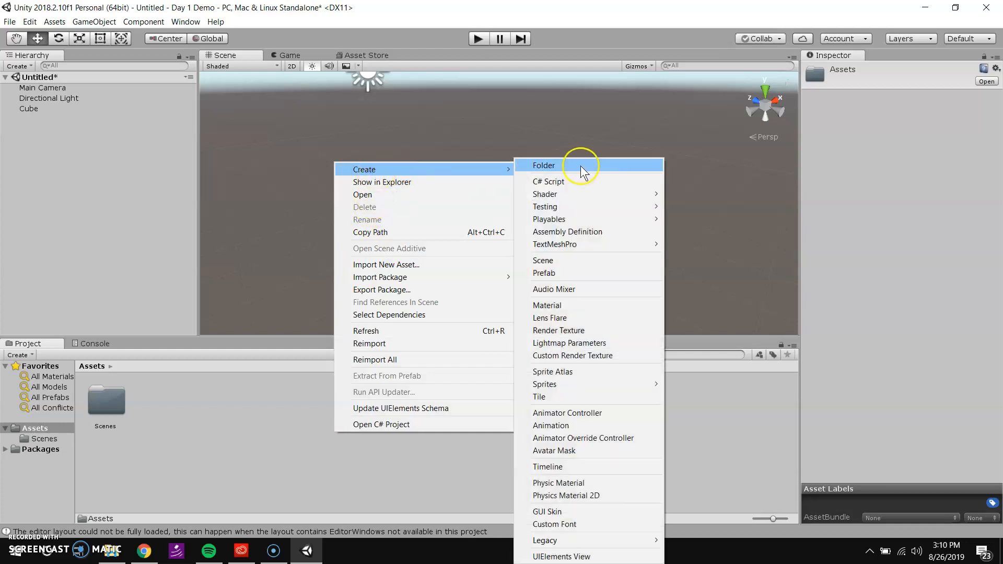
click(570, 308)
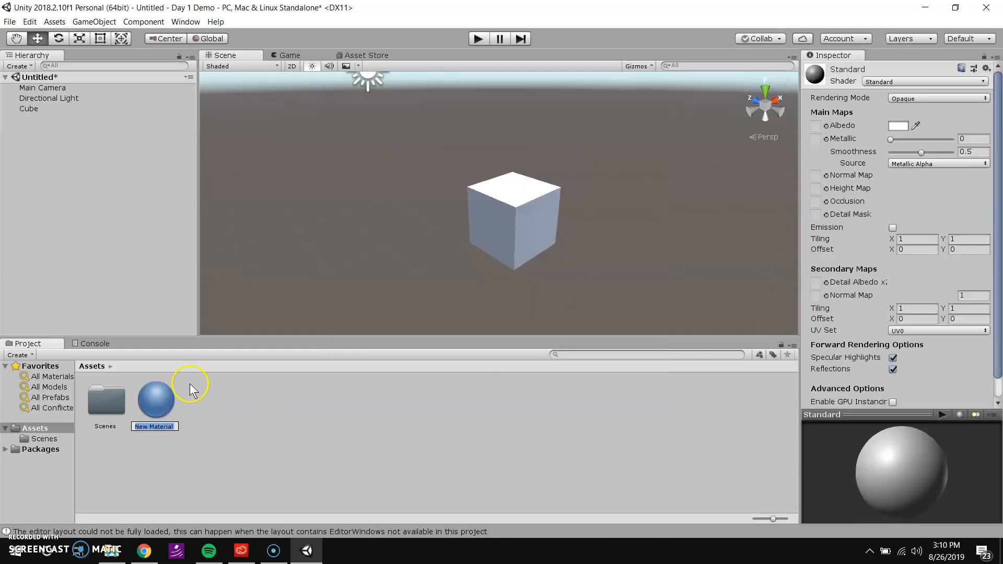
text(d)
key(BackSpace)
text(Box Text Material)
key(Home)
key(End)
key(Return)
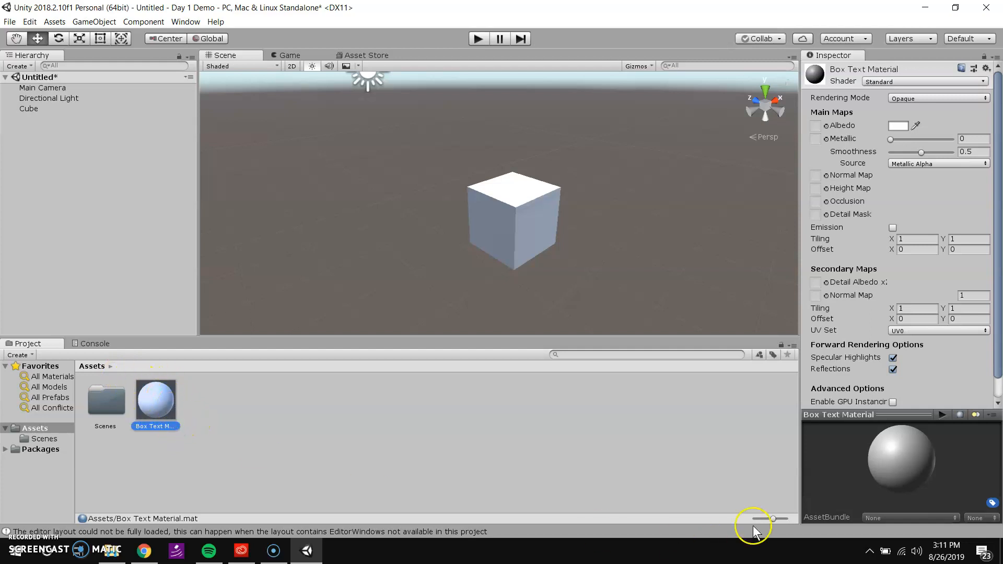
- Enlarge the preview of Box Text Material and examine its map, rendering and advanced options
click(908, 414)
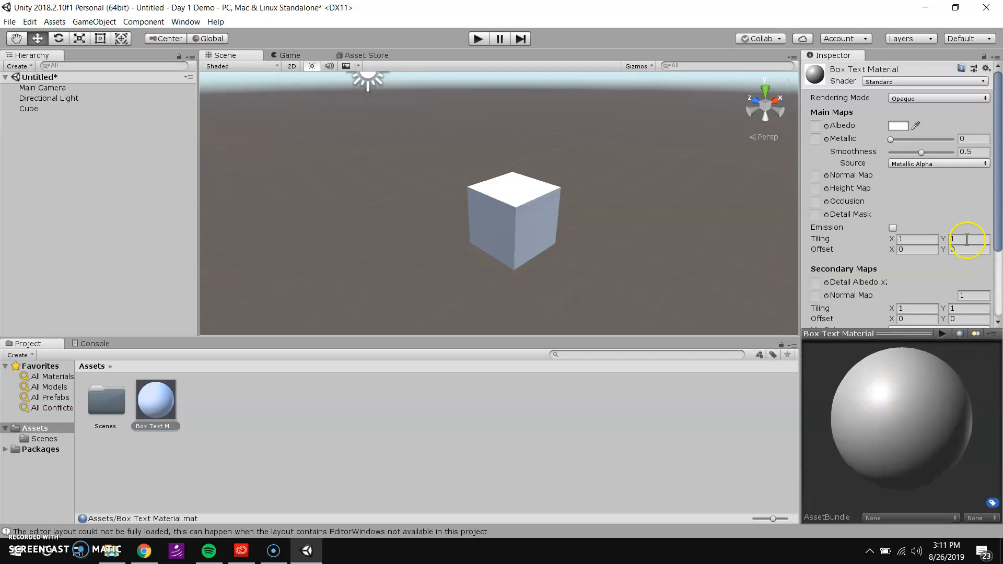
scroll(902, 138, down, 2)
scroll(904, 157, down, 3)
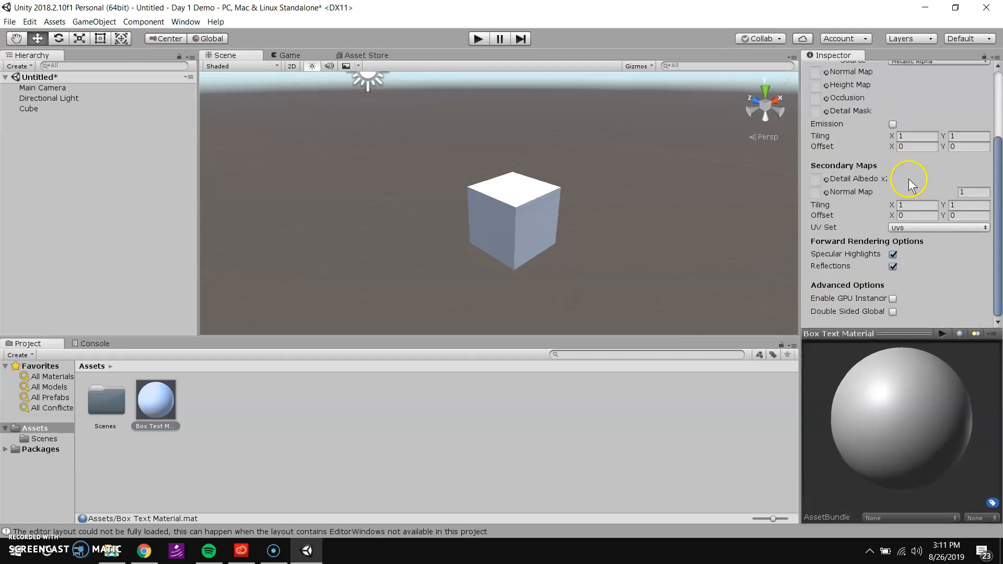
scroll(908, 179, up, 5)
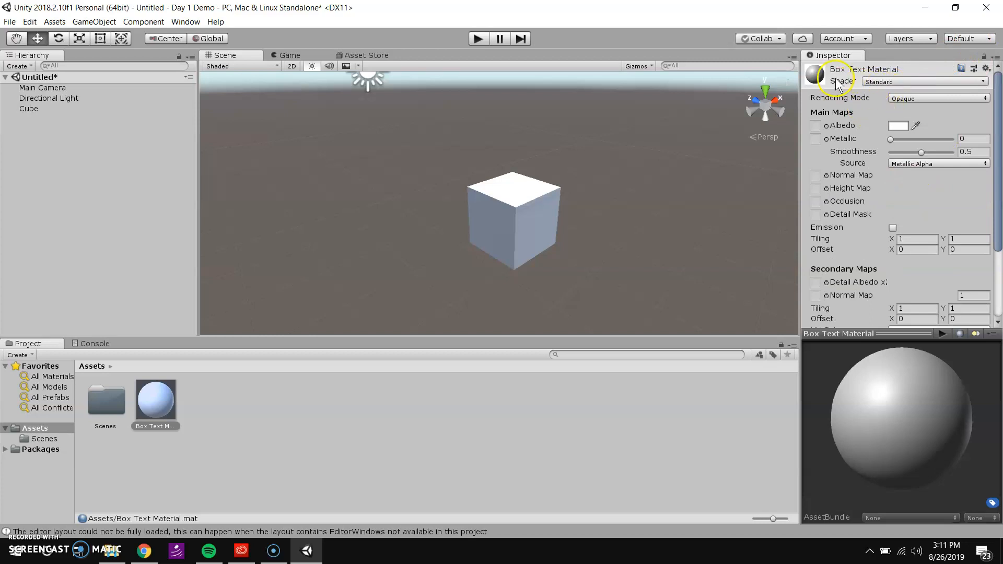
- Set the shader of Box Text Material to Unlit/Color and check the material preview
click(884, 84)
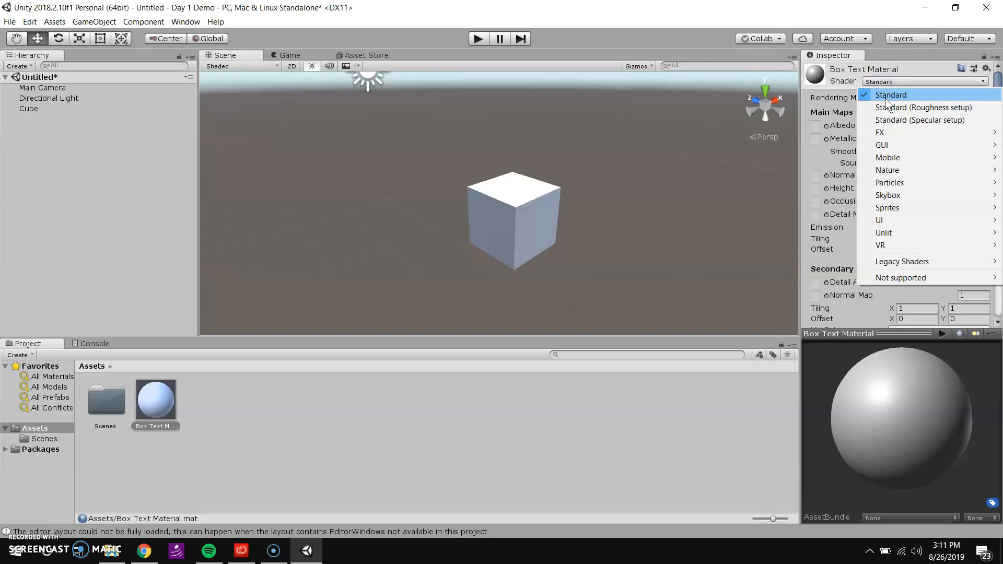
mouse_move(913, 172)
mouse_move(906, 235)
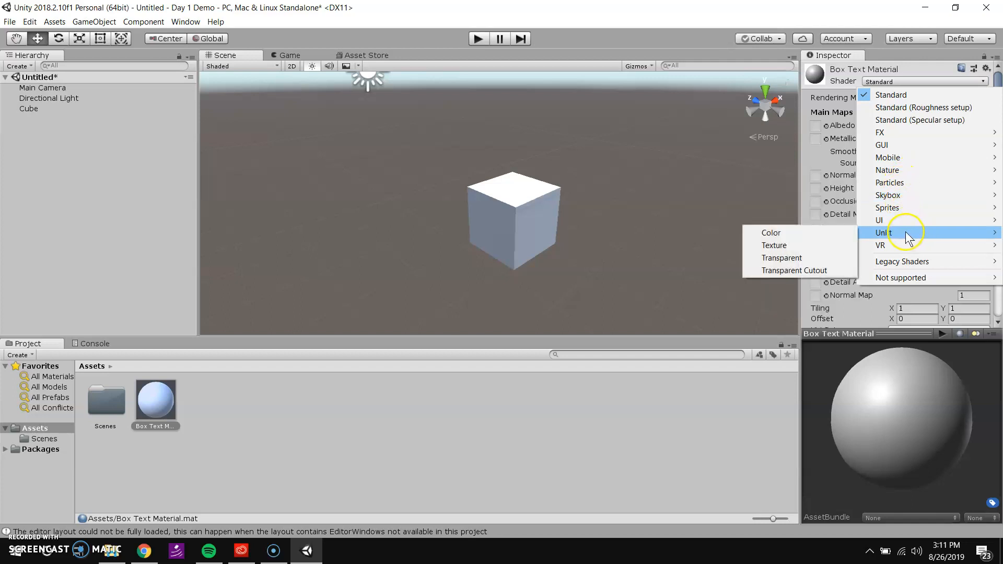
click(814, 232)
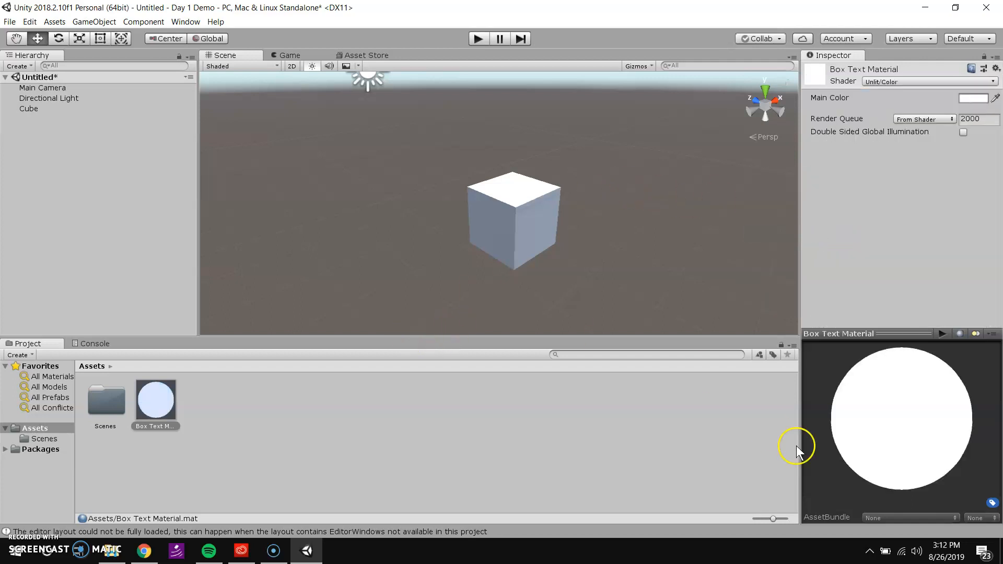
drag(873, 444, 814, 454)
- Set the main color of Box Text Material to a light salmon red
click(972, 98)
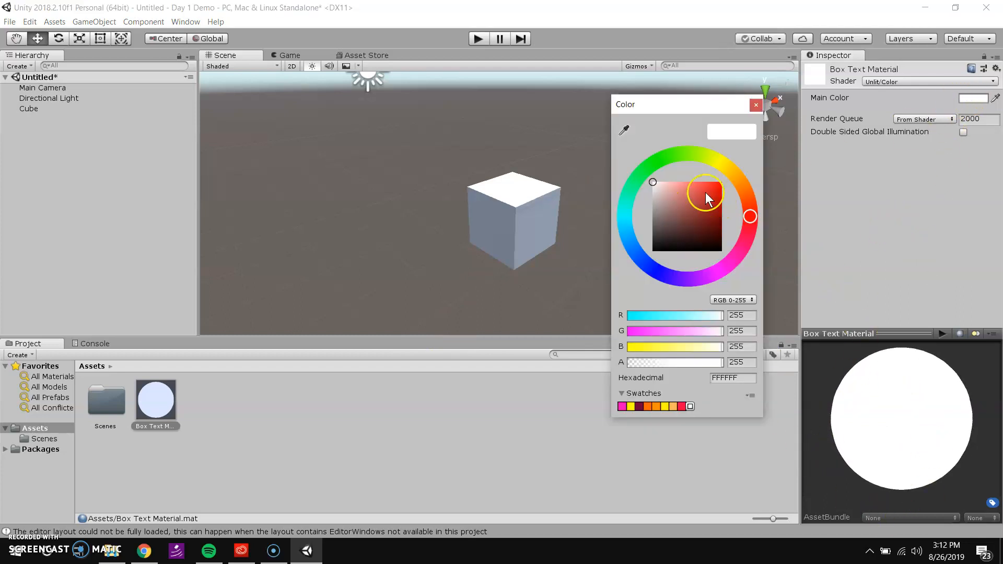
drag(705, 198, 682, 184)
click(757, 105)
- Apply Box Text Material to the cube in the scene and view the cube from several angles and distances
drag(156, 400, 526, 217)
middle_drag(535, 214, 561, 221)
right_drag(561, 221, 367, 244)
middle_drag(387, 225, 461, 253)
scroll(446, 226, up, 5)
scroll(458, 237, down, 5)
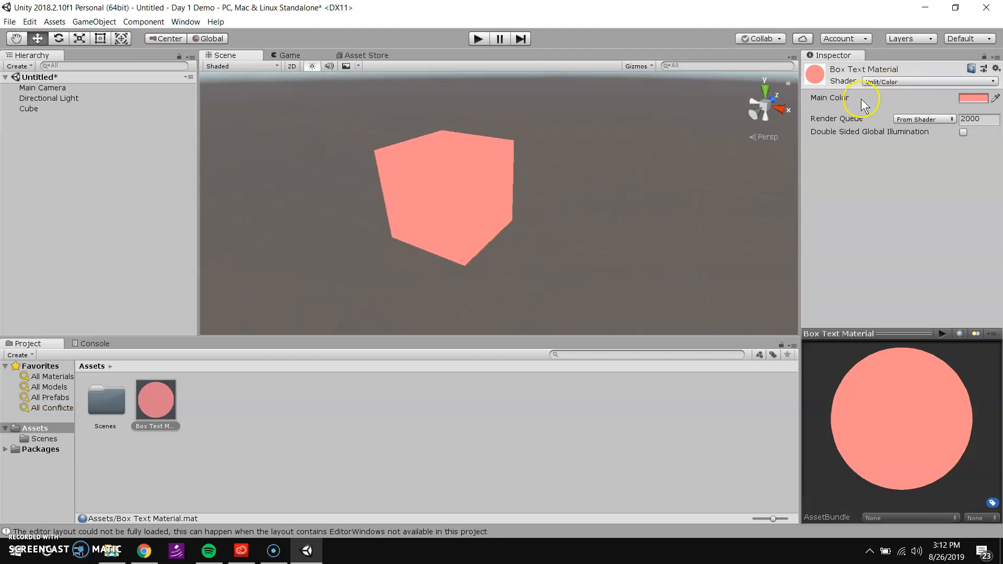
scroll(588, 154, down, 4)
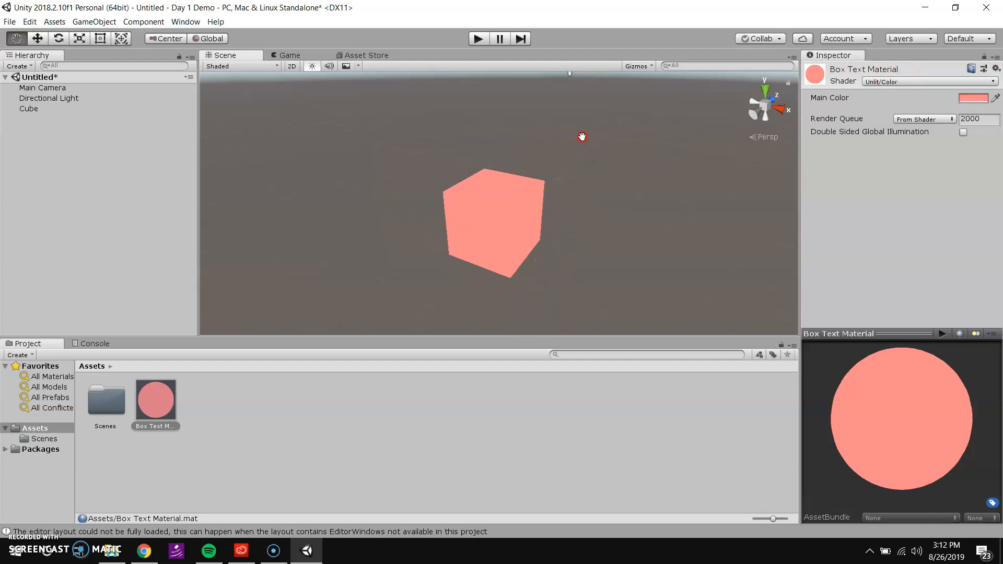
middle_drag(468, 157, 465, 143)
scroll(464, 144, down, 3)
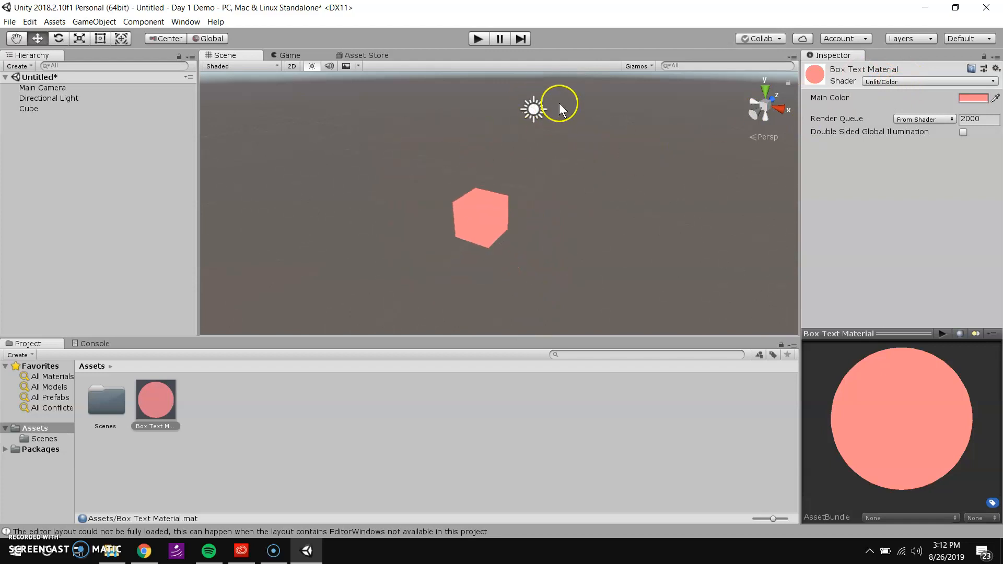
scroll(448, 235, up, 6)
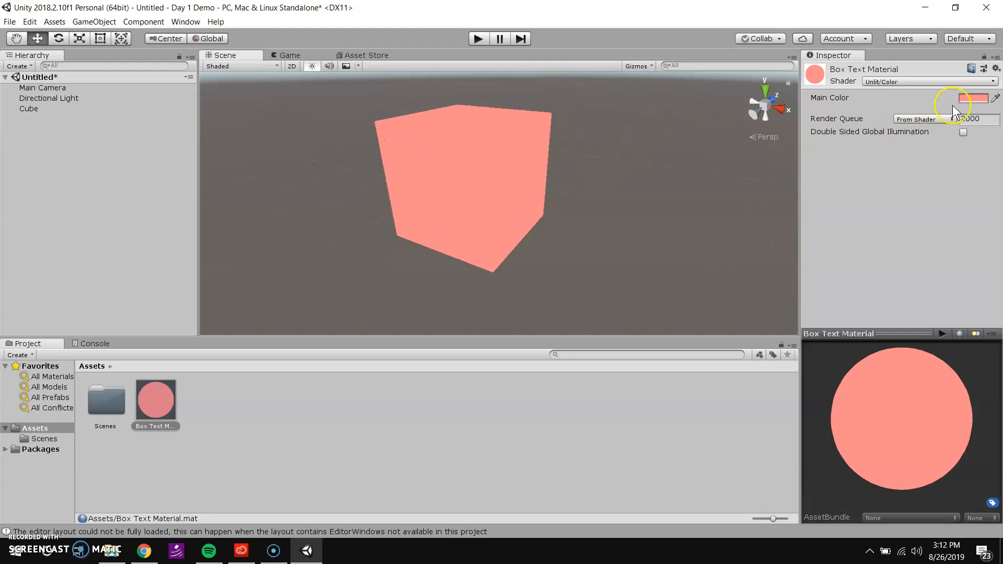
- Set the main color of Box Text Material to black (000000) and look at the recolored cube
click(980, 100)
click(664, 211)
drag(664, 211, 627, 291)
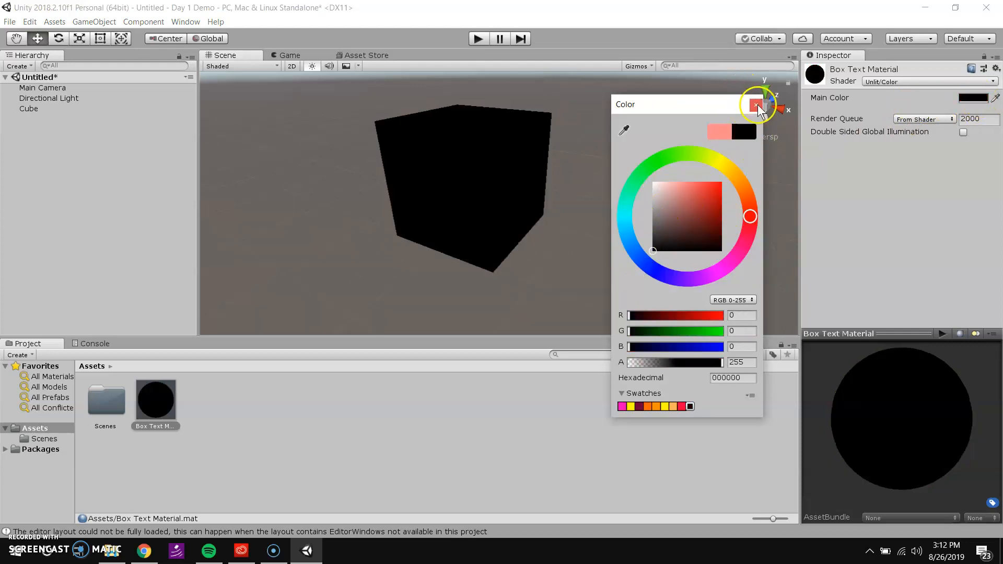
click(756, 105)
middle_drag(469, 116, 480, 137)
middle_drag(487, 173, 532, 158)
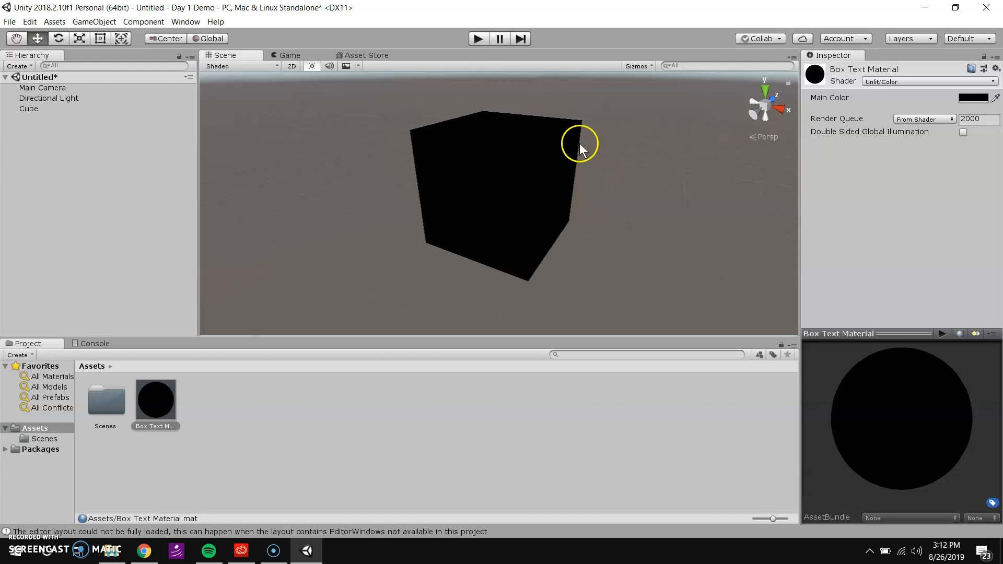
- Set the main color of Box Text Material to white and switch its shader to Standard
click(975, 102)
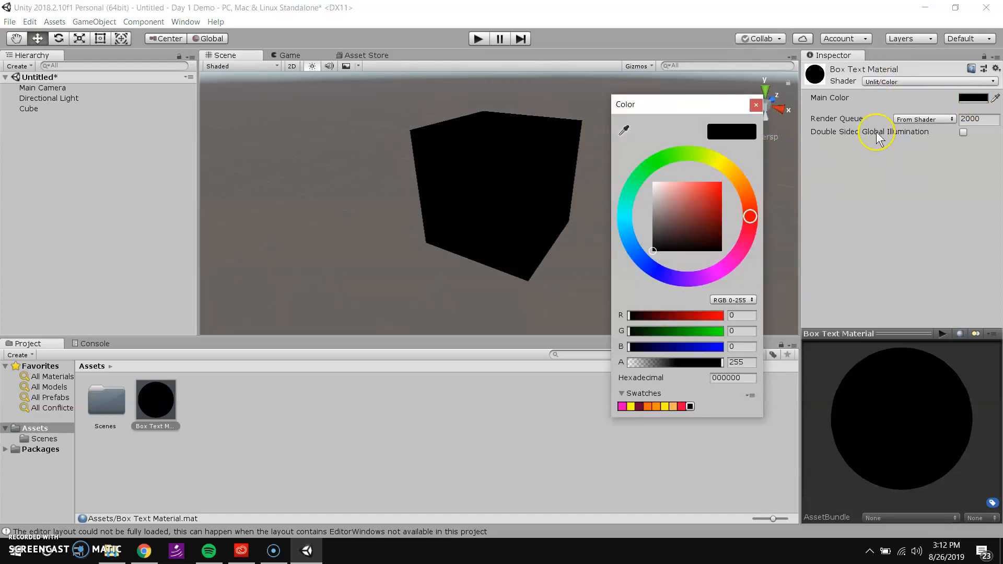
drag(704, 201, 597, 149)
click(757, 105)
click(869, 82)
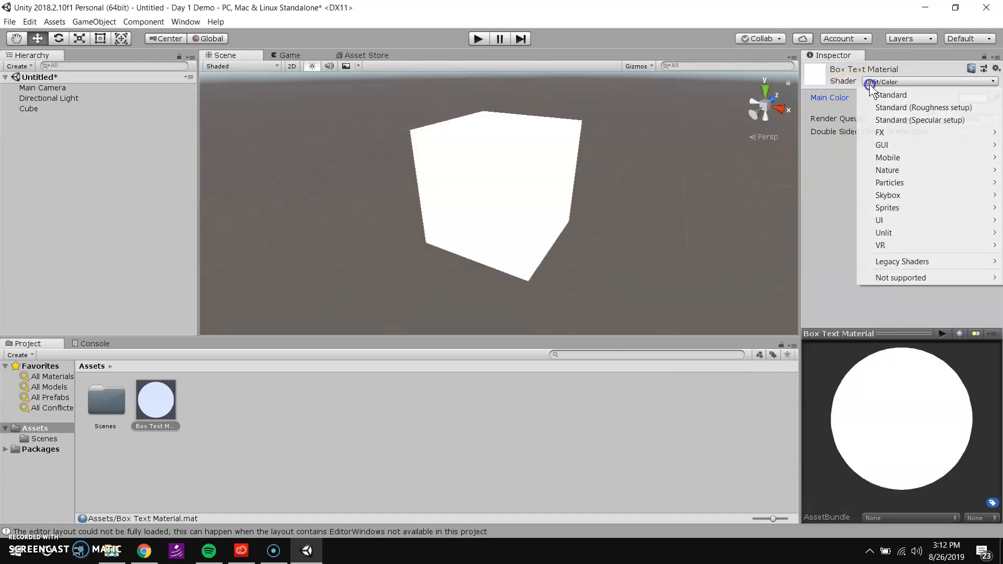
click(892, 96)
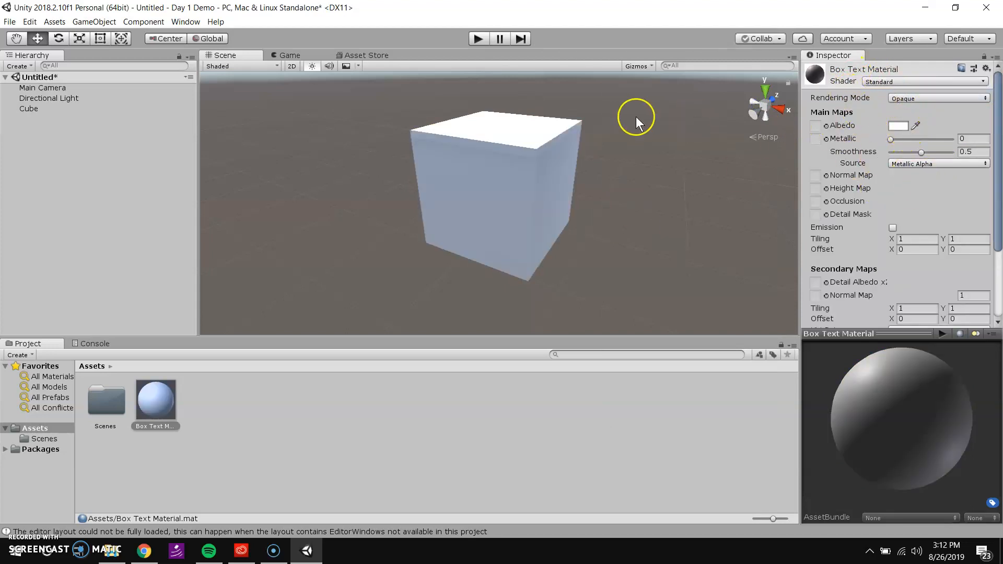
middle_drag(635, 117, 631, 128)
scroll(632, 128, down, 2)
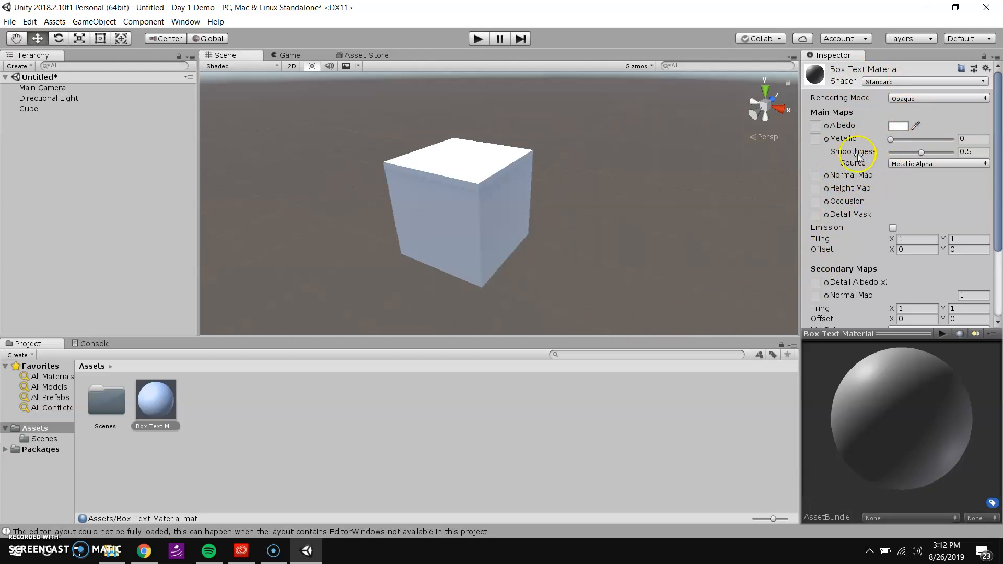
- Set the albedo color of Box Text Material to a light red
click(898, 126)
drag(711, 177, 702, 172)
click(756, 104)
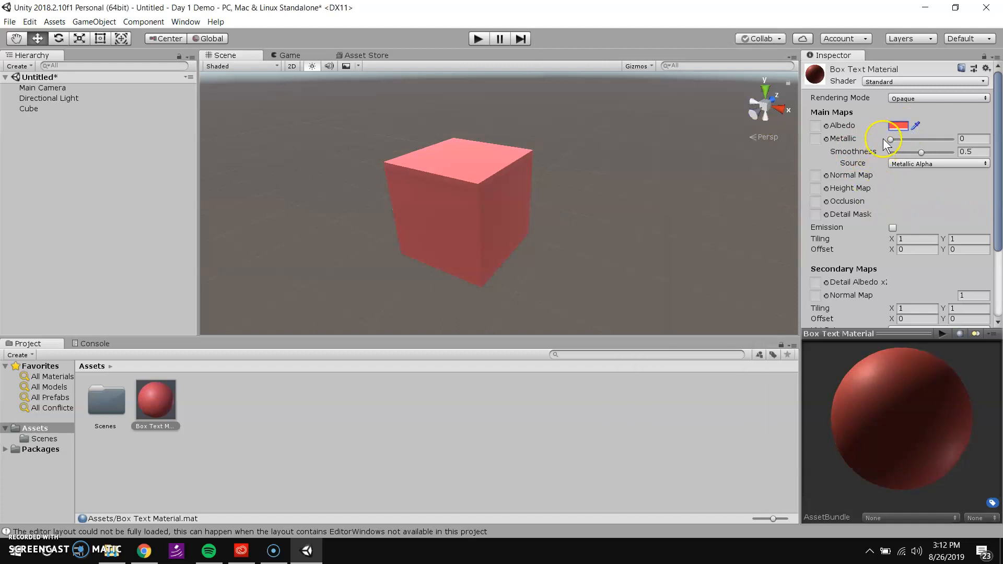
- Try different metallic and smoothness levels on Box Text Material, ending with metallic 0 and smoothness 0.4
drag(891, 140, 951, 166)
drag(893, 160, 917, 154)
drag(902, 352, 924, 398)
drag(921, 153, 945, 174)
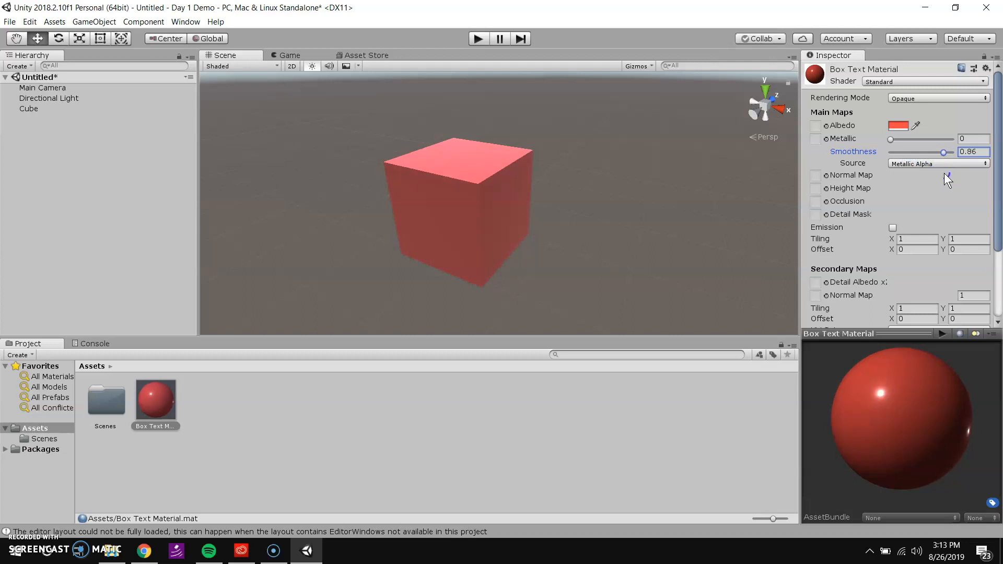
drag(944, 173, 917, 165)
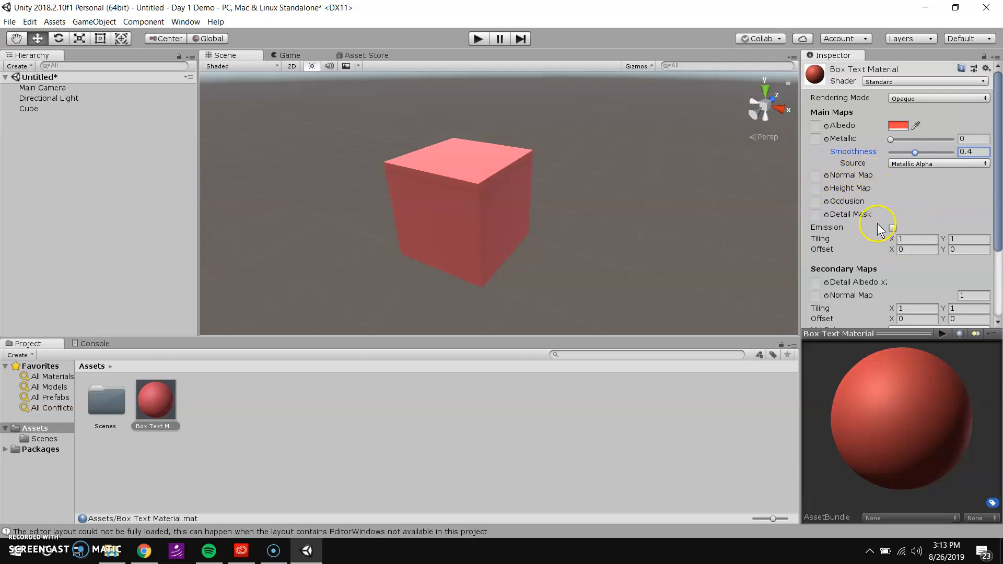
- Try a light pink emission color (FF7878) on Box Text Material and switch emission back off
scroll(894, 227, down, 3)
scroll(891, 228, up, 2)
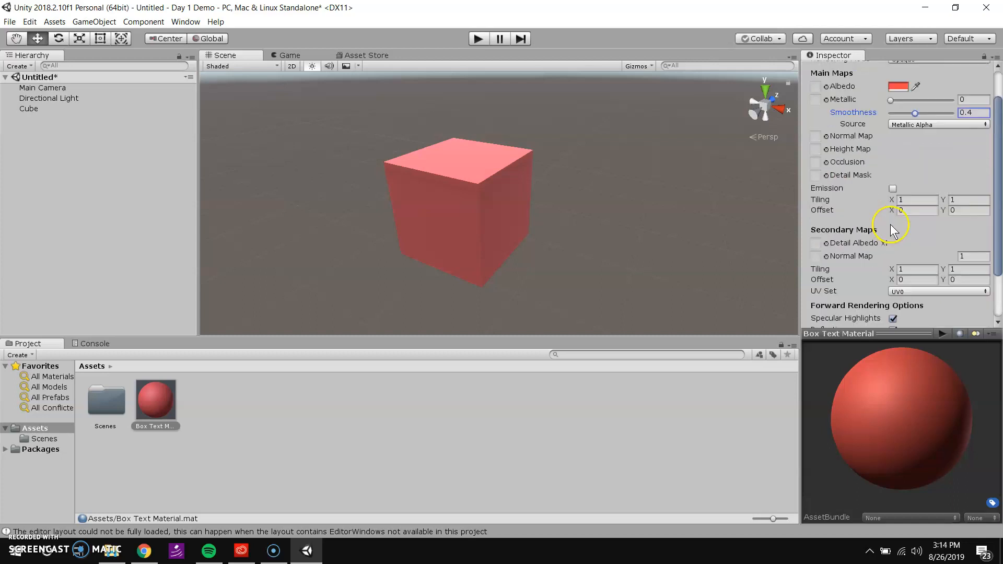
click(892, 187)
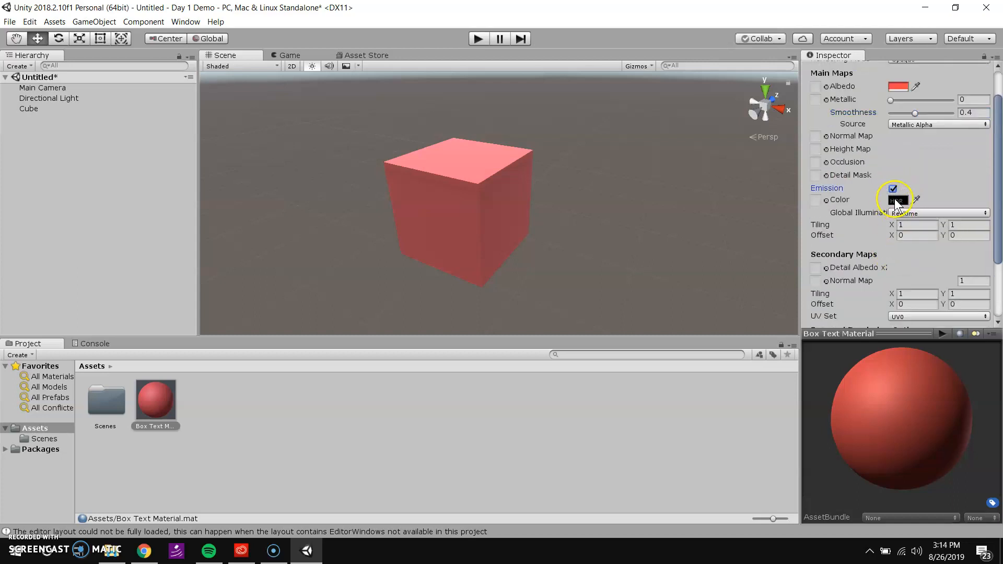
click(897, 200)
mouse_move(679, 217)
mouse_down()
mouse_move(669, 209)
mouse_move(690, 230)
mouse_move(700, 202)
mouse_move(669, 184)
mouse_move(683, 180)
mouse_move(689, 219)
mouse_move(689, 181)
mouse_up()
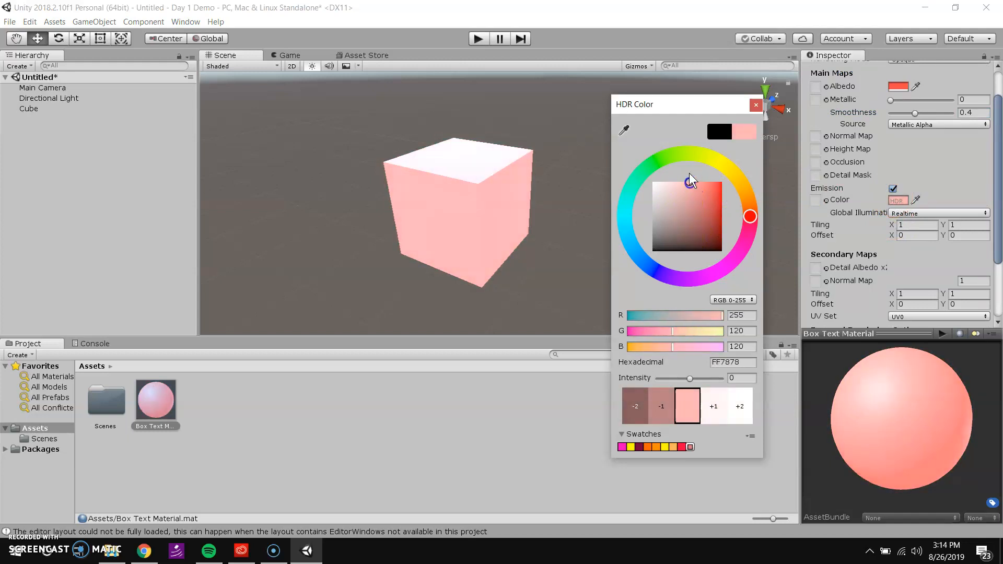
click(894, 189)
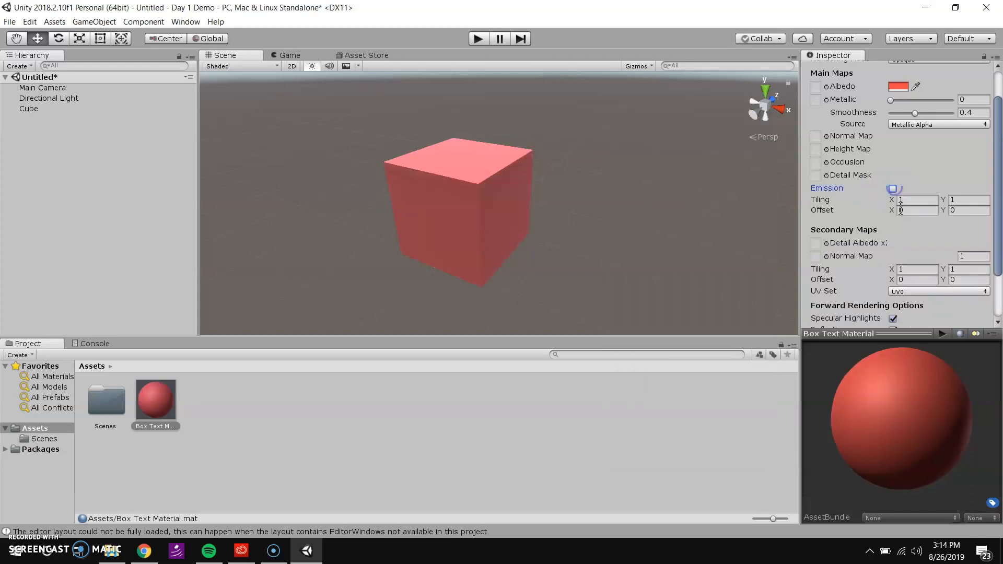
scroll(872, 210, down, 3)
scroll(893, 211, up, 5)
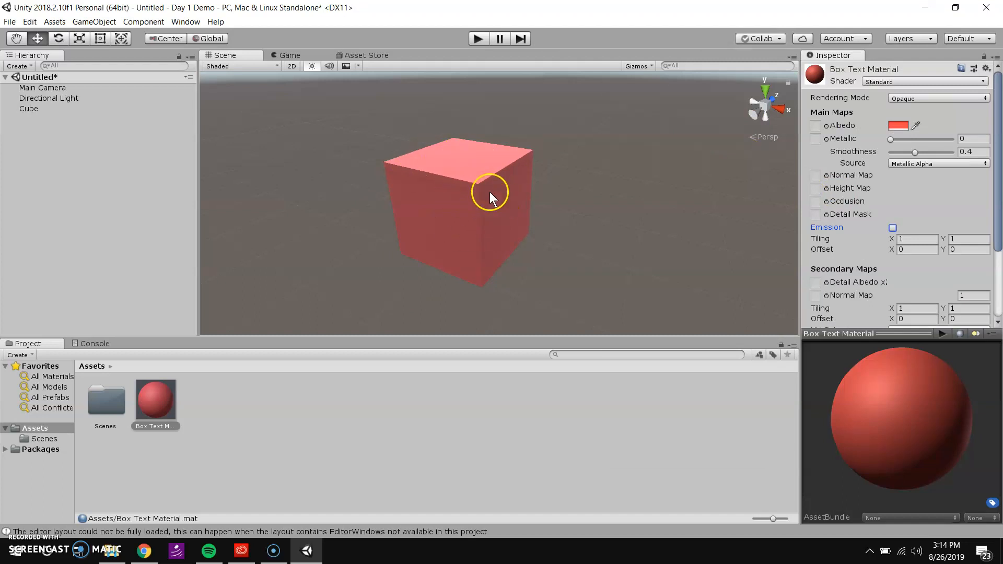
- Import Wood.jpg from the Desktop folder in File Explorer into the project's Assets and select the imported texture in Unity
scroll(478, 196, up, 3)
middle_drag(431, 181, 403, 179)
scroll(438, 173, down, 3)
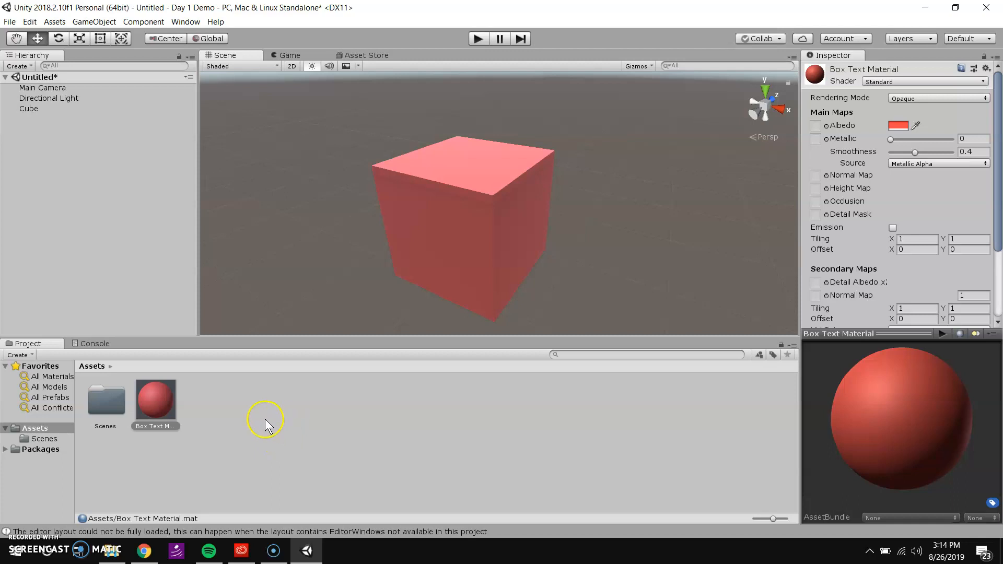
click(55, 22)
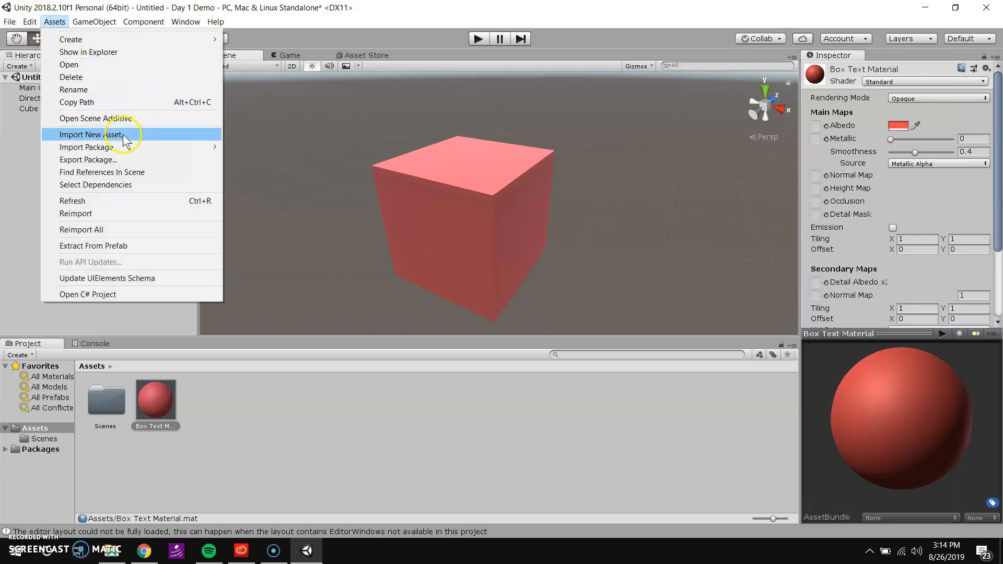
click(289, 453)
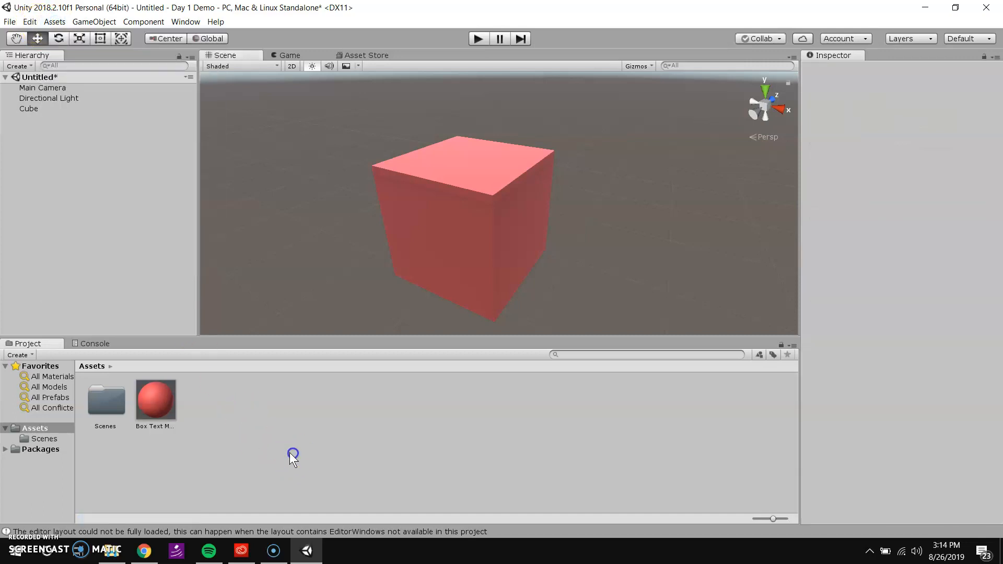
click(109, 552)
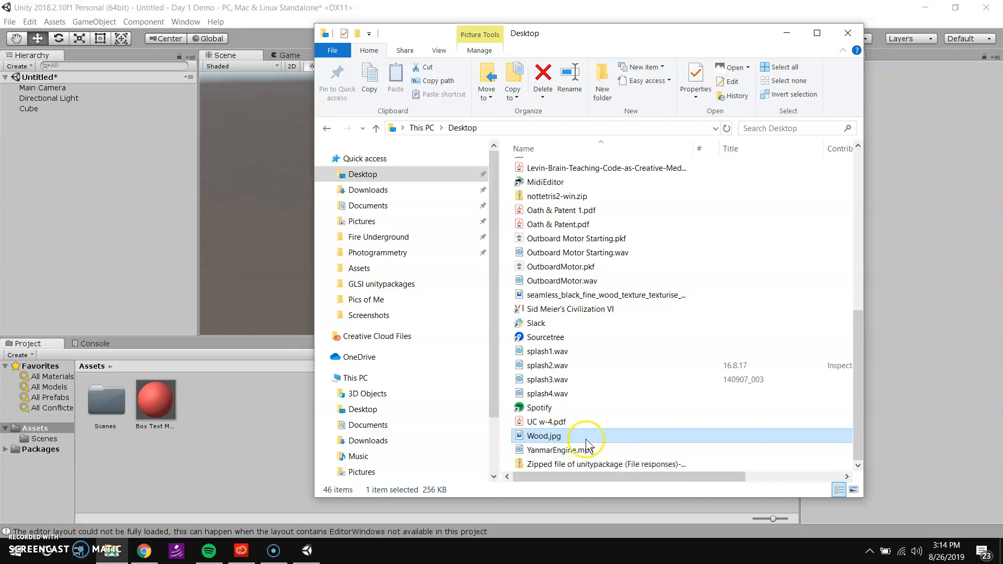
right_click(606, 437)
drag(605, 438, 219, 429)
click(269, 396)
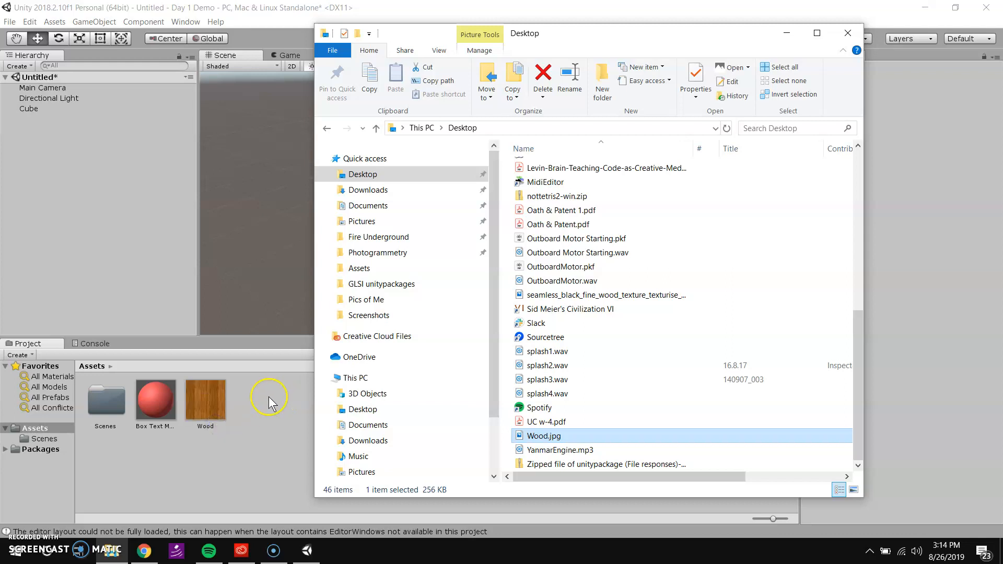
click(202, 410)
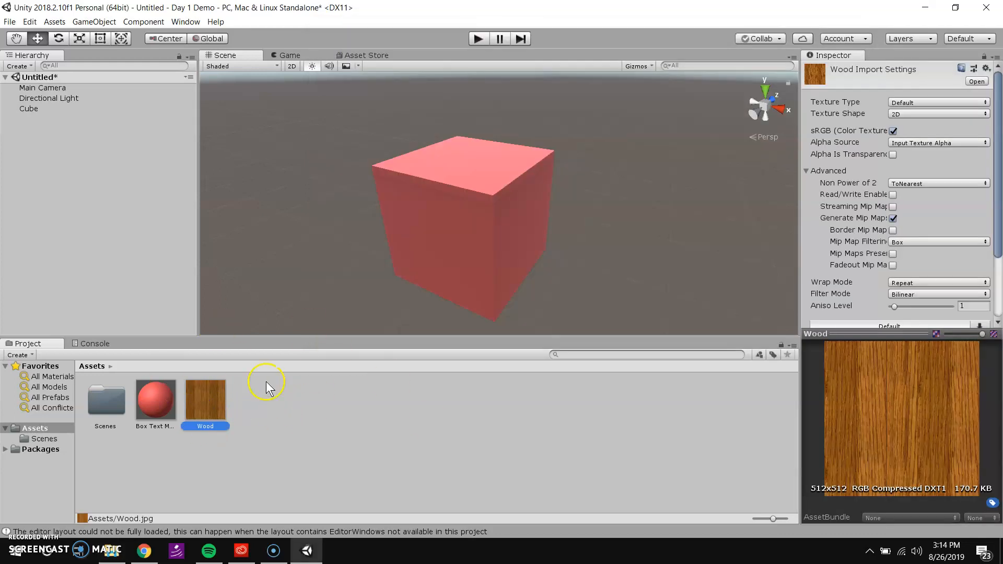
- Import the seamless_black_fine_wood_texture_texturise_NORMAL image from the Desktop as a new asset
click(54, 22)
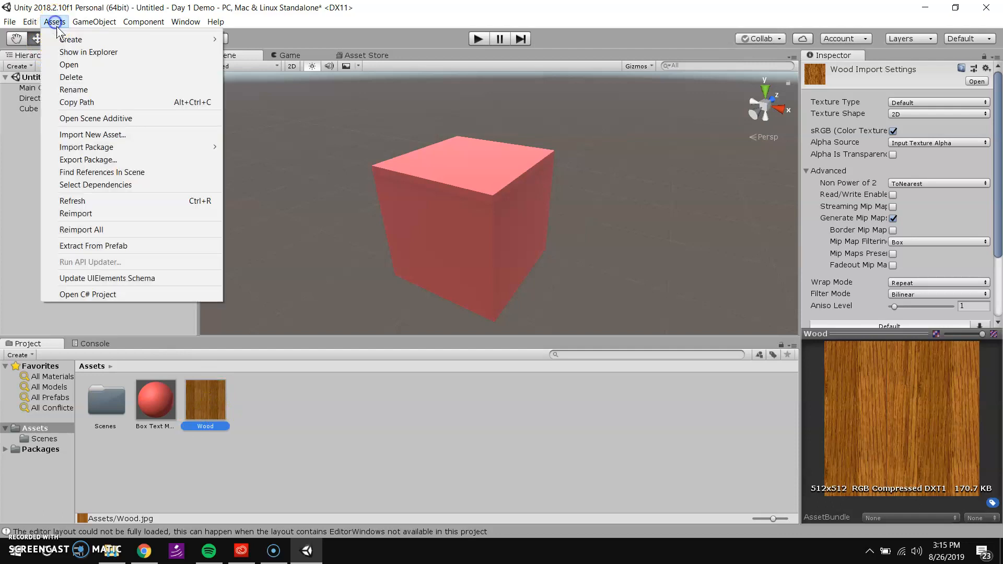
click(148, 137)
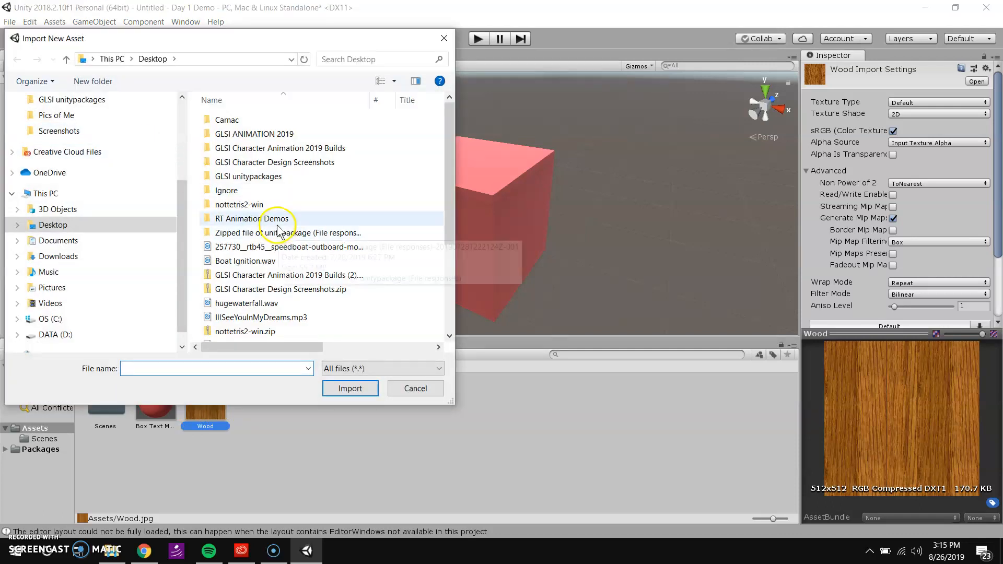
scroll(315, 253, down, 1)
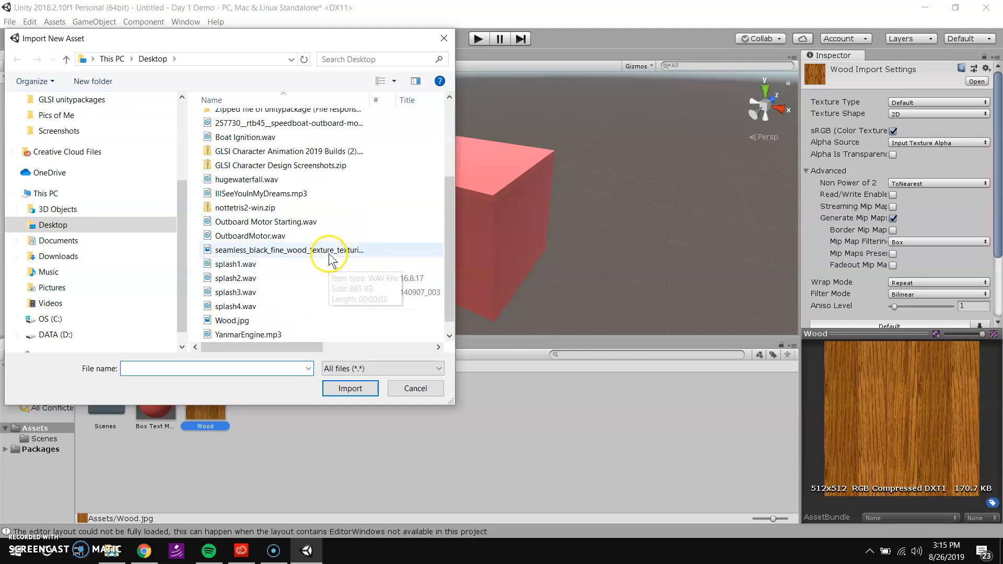
click(303, 250)
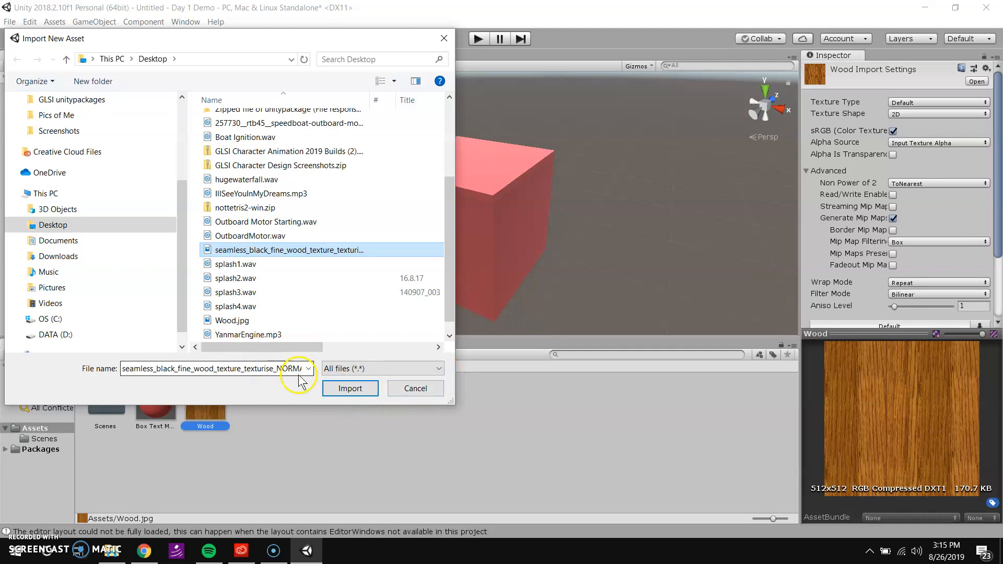
click(333, 387)
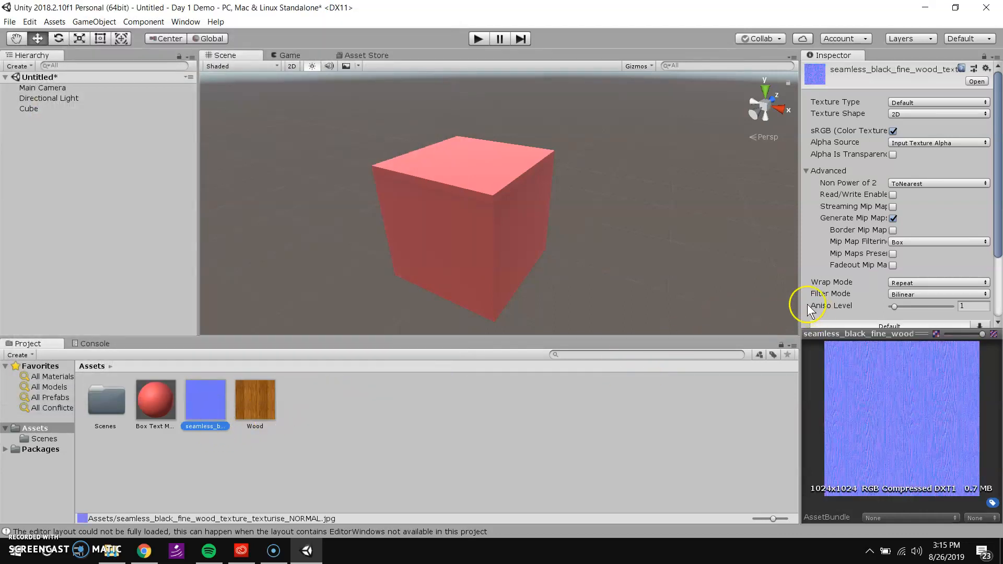
- Compare the previews of the Wood texture and the wood normal texture, enlarging the preview to examine the grain
click(264, 401)
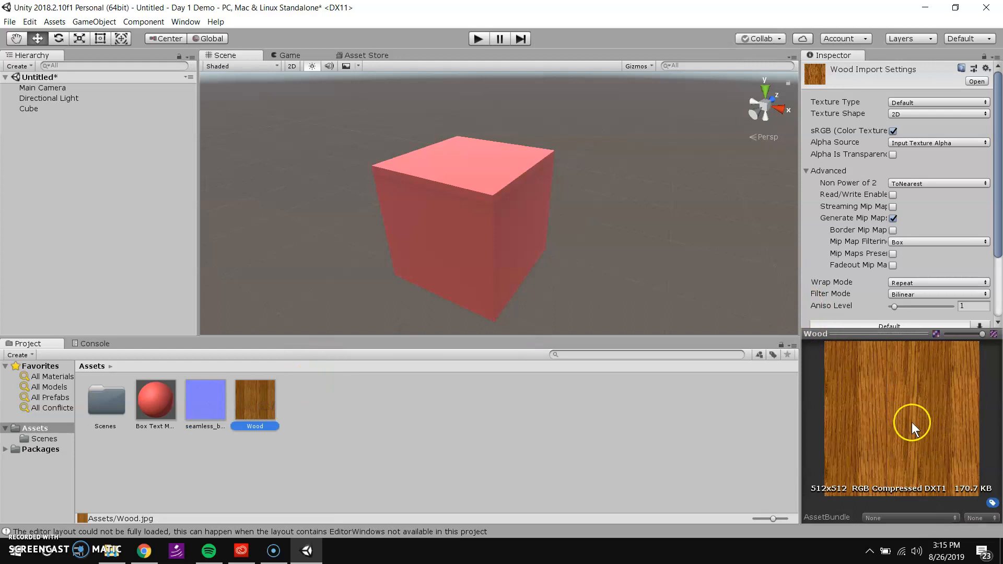
click(209, 402)
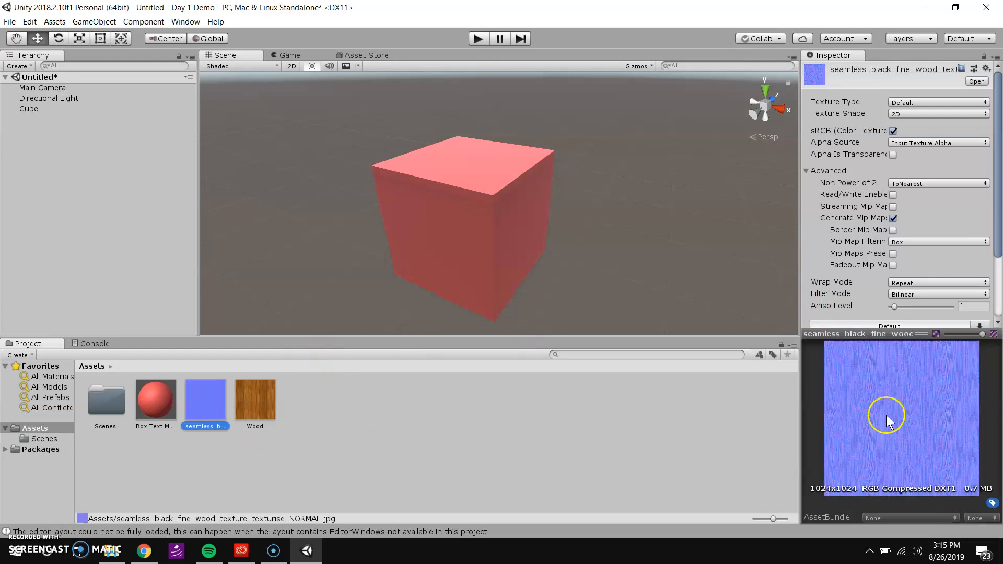
drag(860, 334, 807, 186)
drag(800, 271, 633, 273)
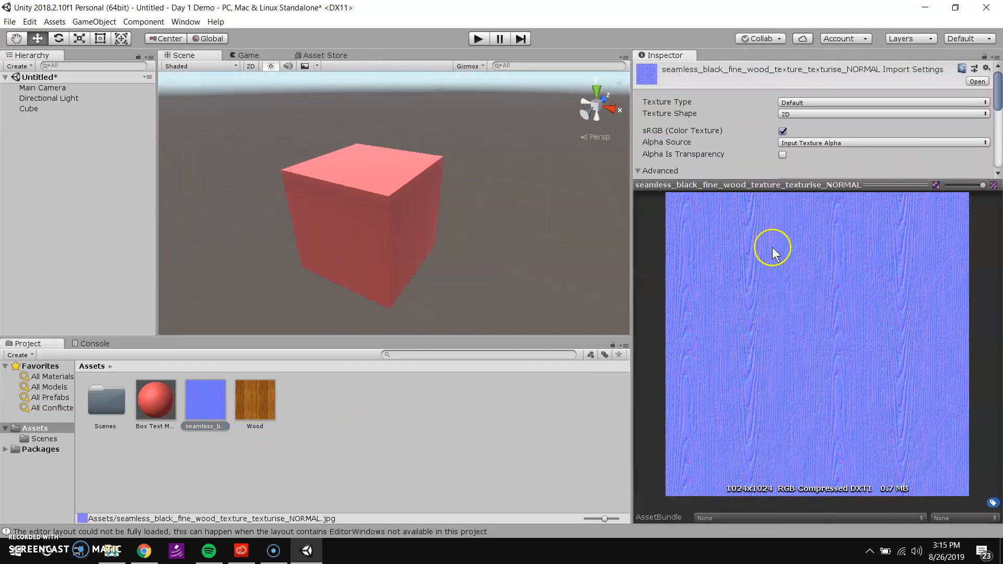
- Assign the Wood texture to the Albedo map of Box Text Material and look at the cube up close
click(390, 214)
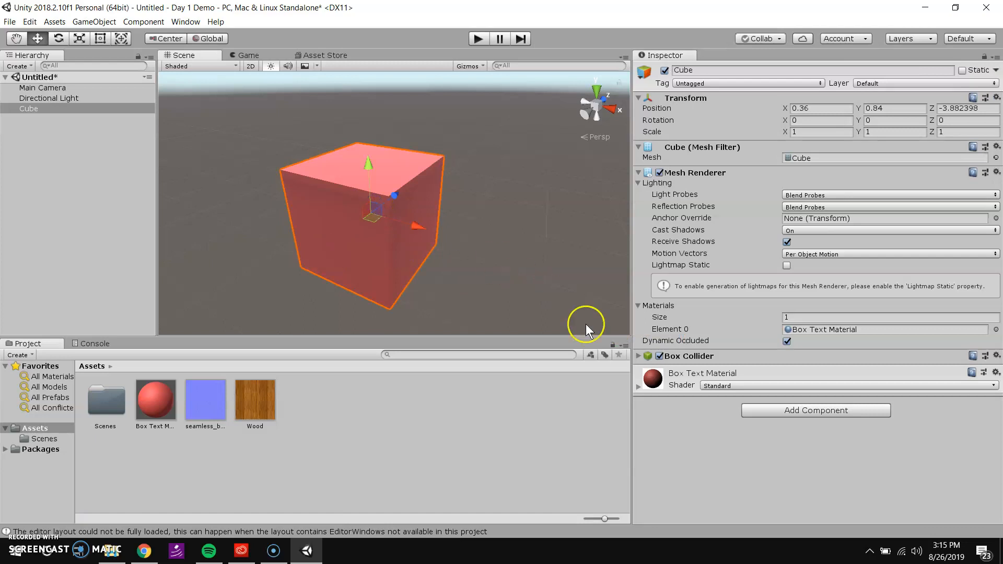
click(155, 399)
drag(721, 180, 721, 346)
click(264, 405)
drag(265, 405, 647, 126)
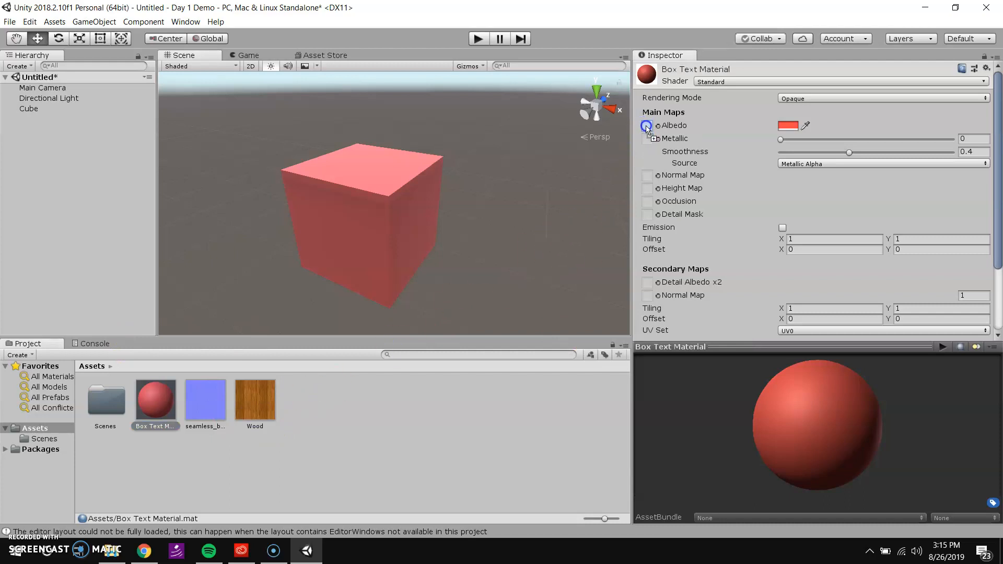
scroll(391, 196, up, 4)
scroll(390, 196, up, 3)
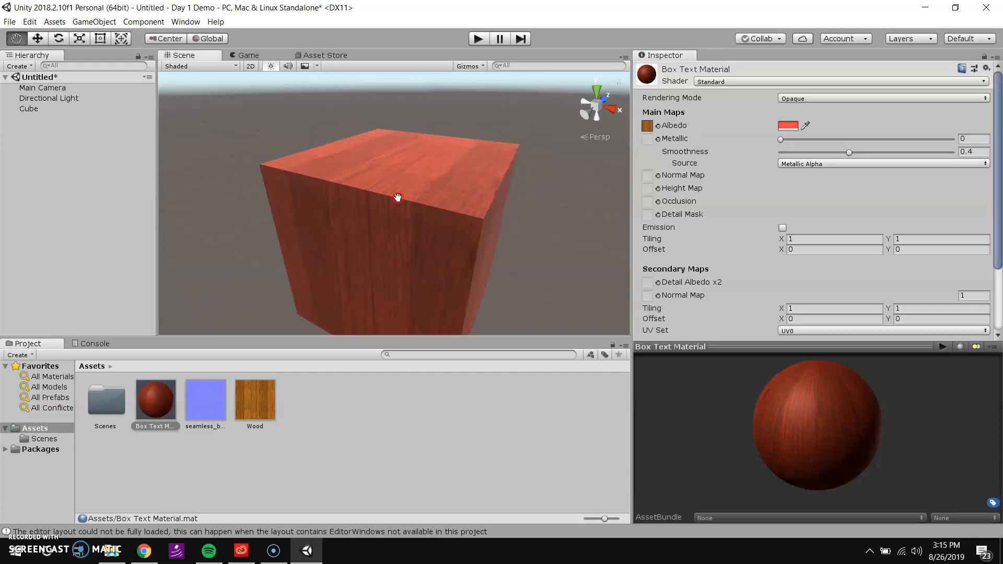
- Set the albedo tint of Box Text Material to gray and look at the wooden cube from near and far
click(788, 125)
mouse_move(679, 210)
mouse_down()
mouse_move(625, 198)
mouse_move(624, 208)
mouse_up()
click(756, 105)
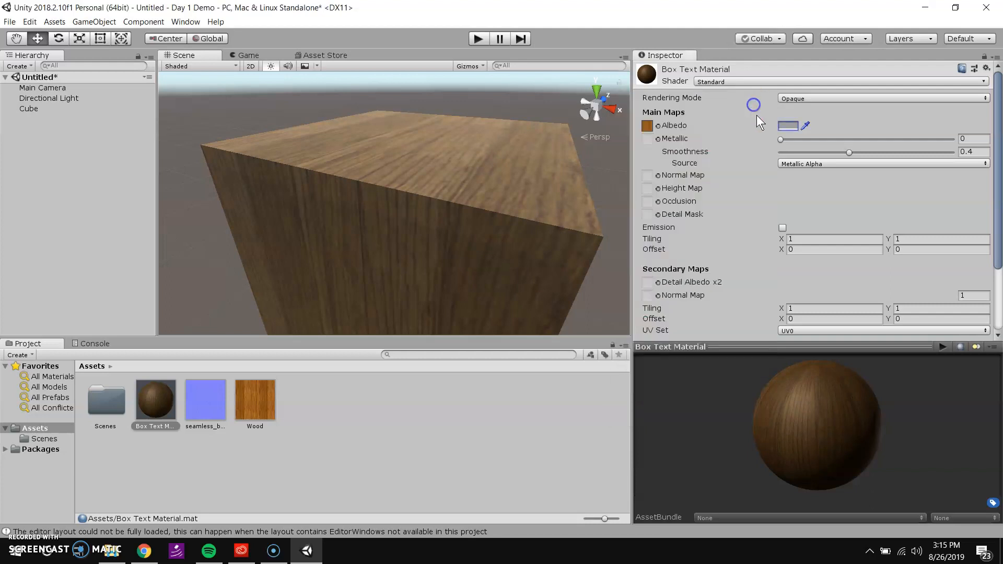
scroll(552, 155, down, 5)
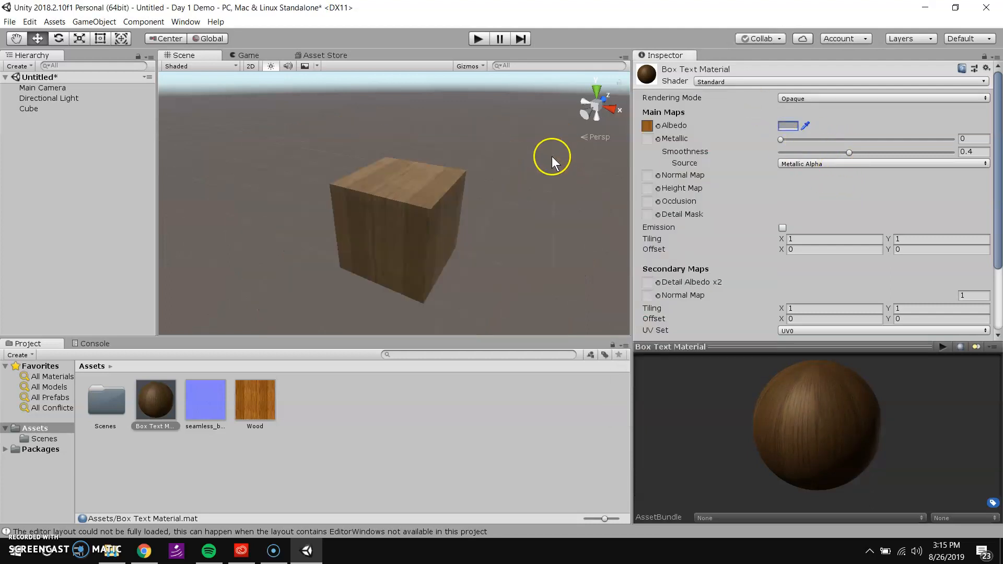
scroll(452, 158, up, 3)
- Open the texture selection for the Normal Map of Box Text Material
click(459, 202)
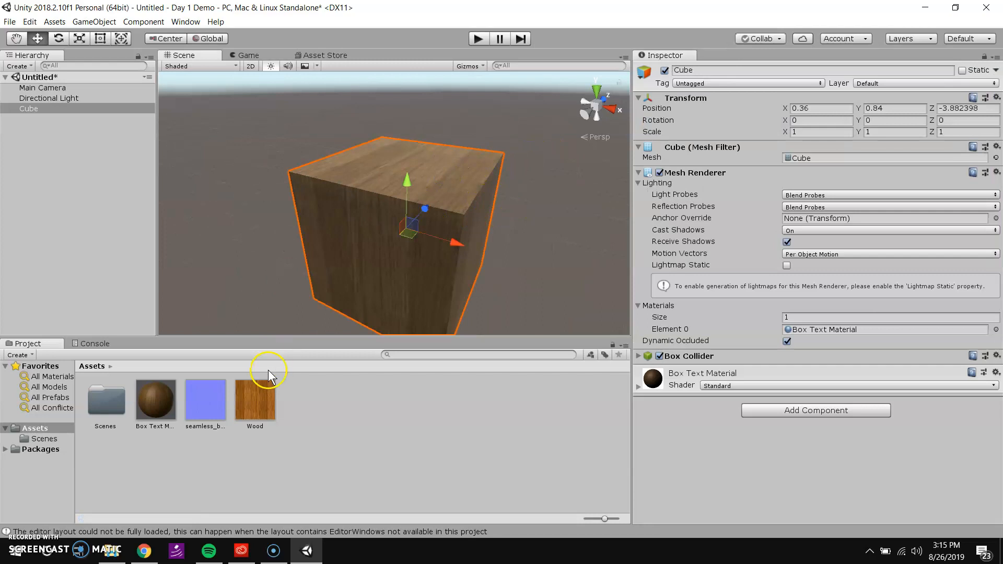
click(152, 402)
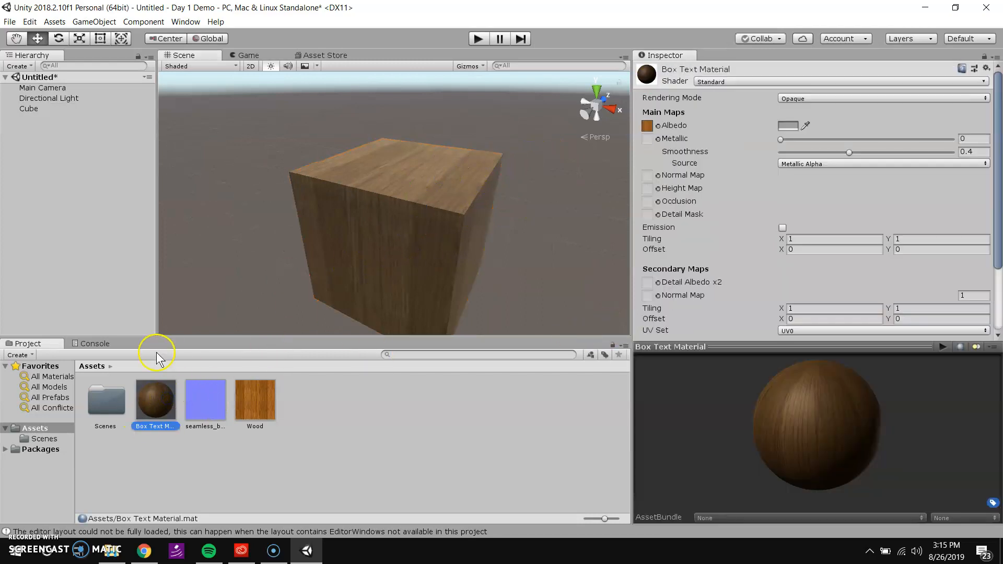
click(661, 177)
click(658, 175)
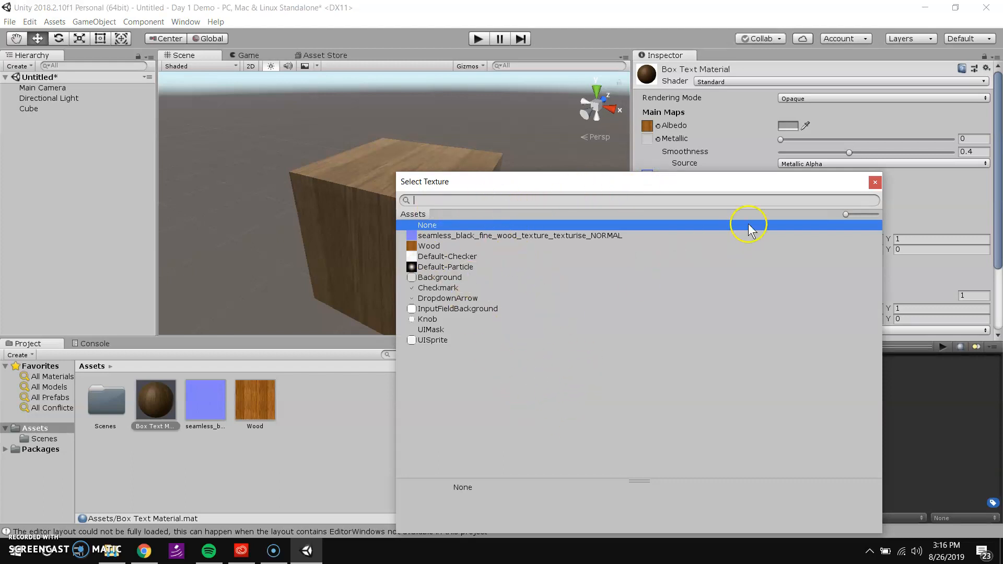
mouse_move(846, 214)
mouse_down()
mouse_move(893, 245)
mouse_move(870, 218)
mouse_move(834, 202)
mouse_up()
text(seamless bla)
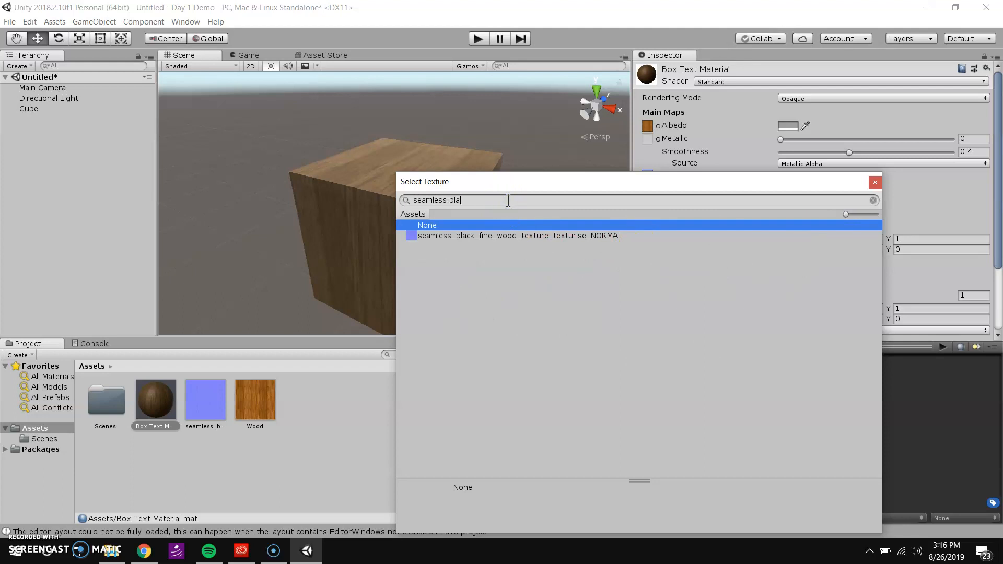
key(BackSpace)
key(BackSpace)
key(BackSpace)
key(BackSpace)
key(BackSpace)
key(BackSpace)
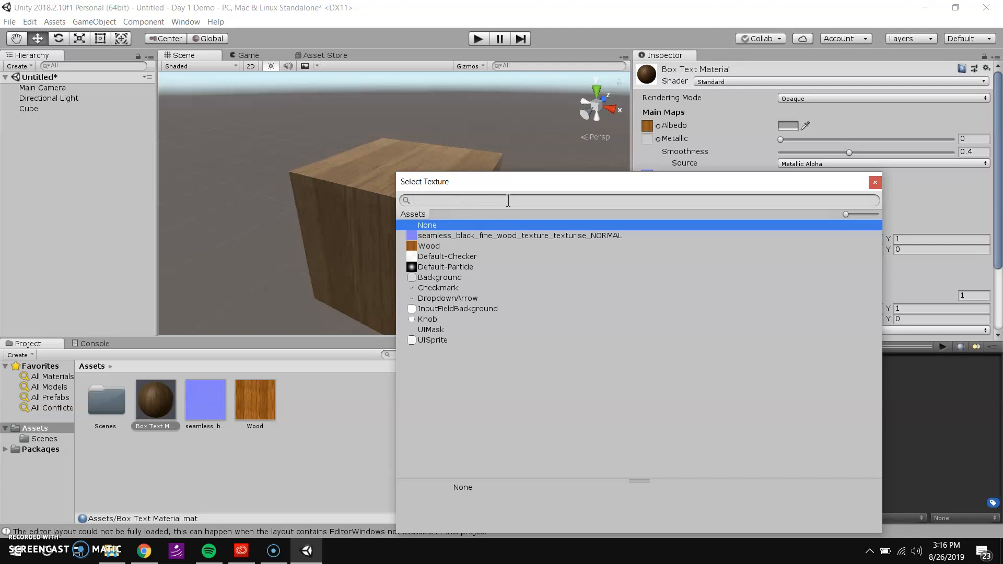
- Assign seamless_black_fine_wood_texture_texturise_NORMAL to the Normal Map of Box Text Material and fix its texture type as a normal map
click(517, 236)
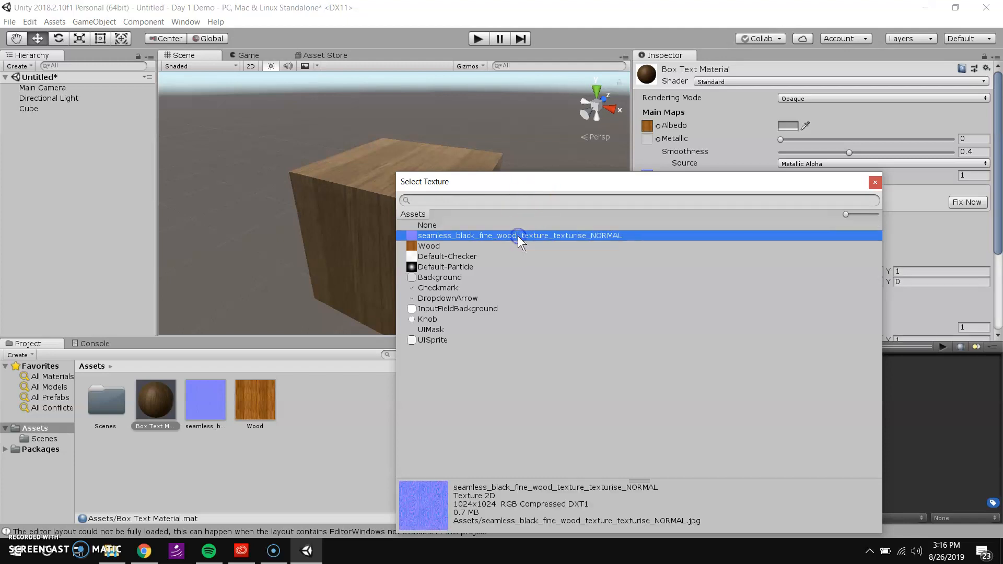
double_click(519, 236)
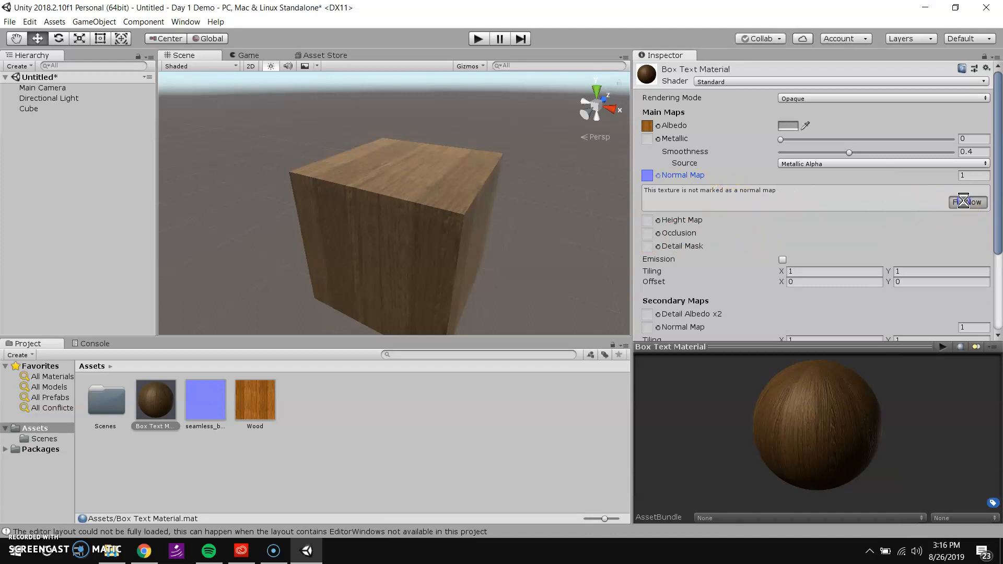
- Try a normal map strength of 2.2 on Box Text Material, inspect the cube up close, and lower the strength to 0.36
mouse_move(950, 179)
mouse_down()
mouse_move(972, 180)
mouse_move(942, 171)
mouse_move(955, 177)
mouse_up()
scroll(536, 187, up, 8)
middle_drag(536, 188, 531, 177)
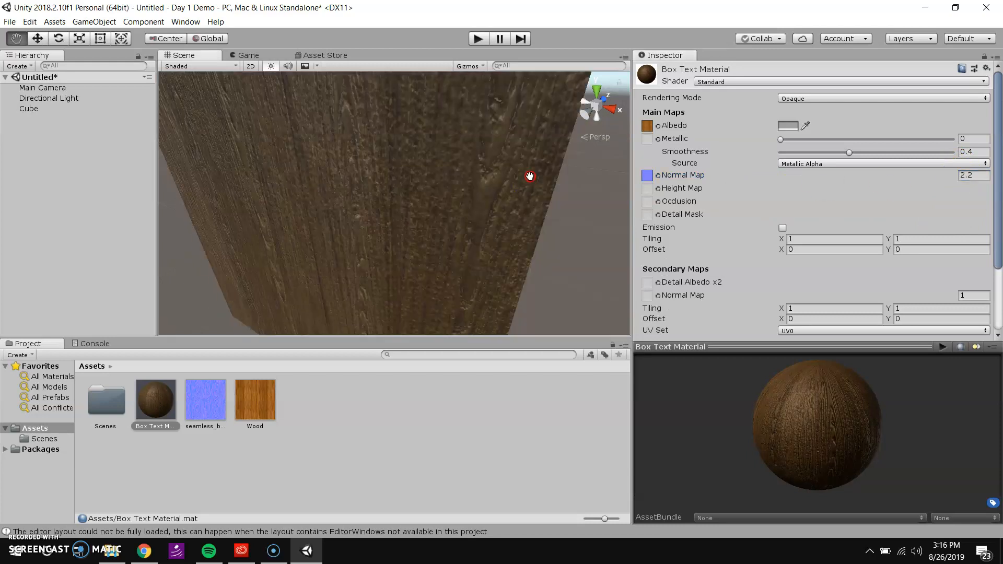
scroll(530, 177, down, 6)
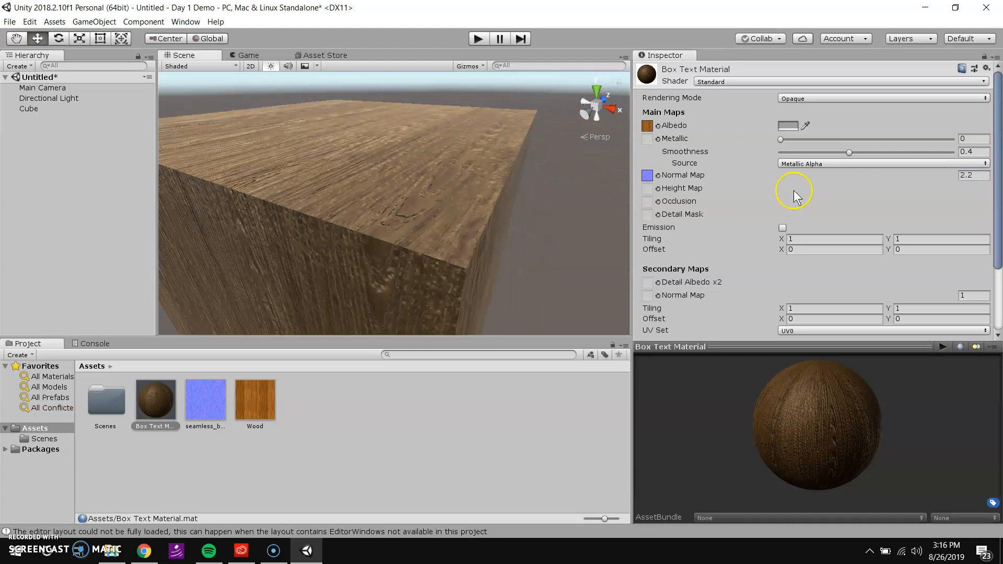
drag(948, 179, 921, 176)
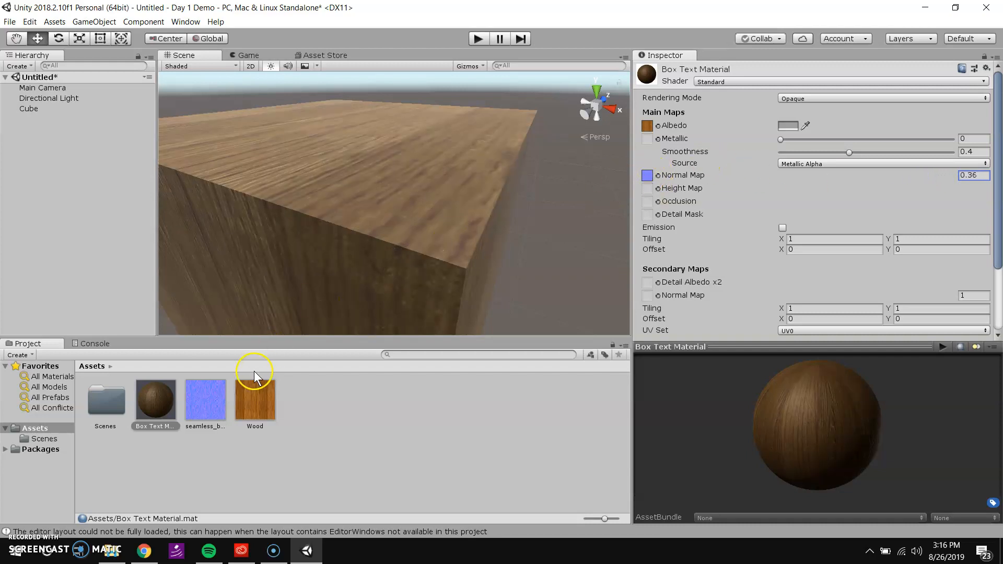
- Examine the wood normal texture in an enlarged preview, and look at the wooden cube from near and far
click(202, 398)
drag(757, 346, 760, 186)
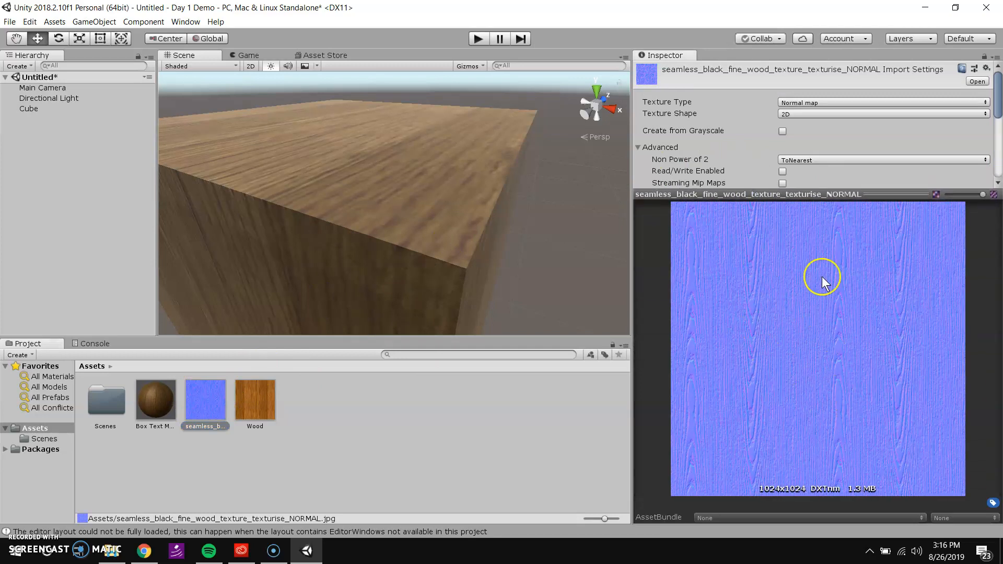
drag(794, 196, 793, 208)
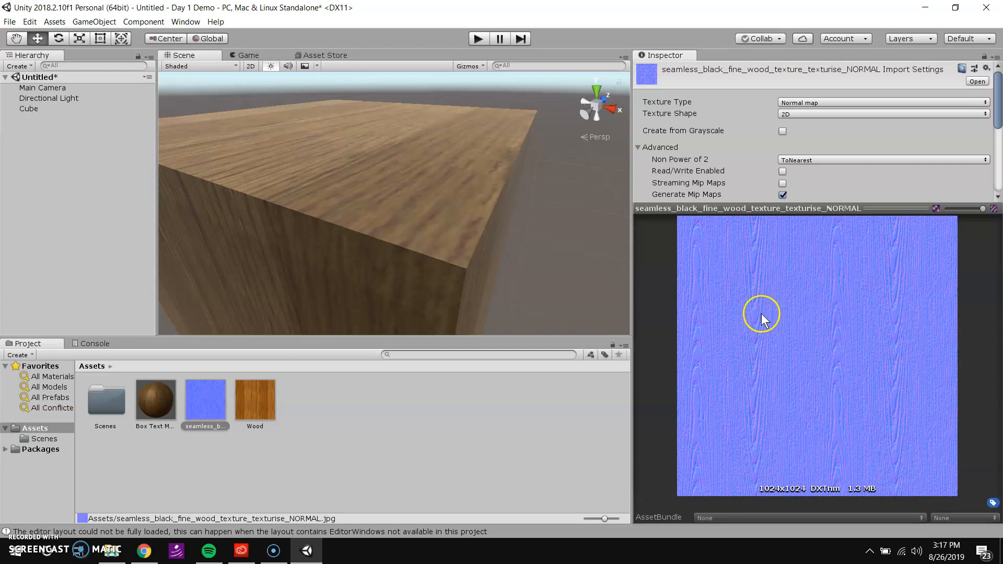
click(468, 221)
key(f)
scroll(378, 231, up, 10)
scroll(431, 158, down, 10)
scroll(431, 151, up, 7)
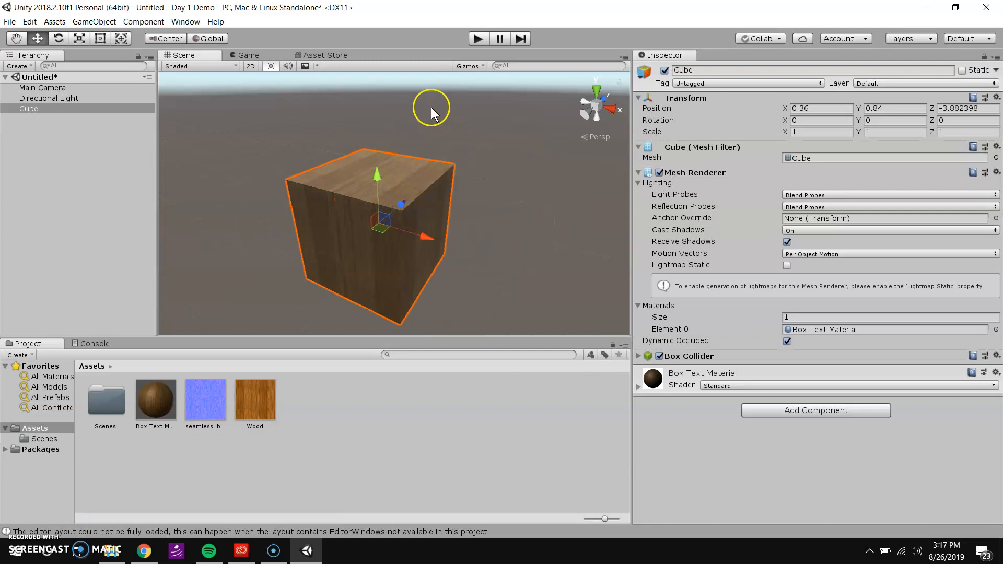
- Lower the Directional Light's X rotation to 53.23 while viewing the light on the cube's wood grain up close
click(91, 98)
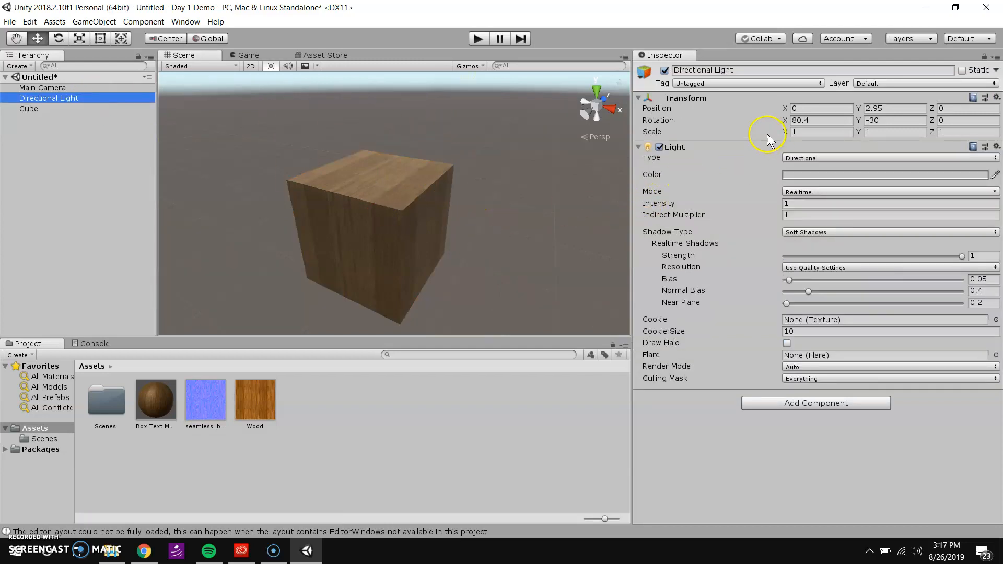
click(810, 133)
scroll(484, 185, up, 5)
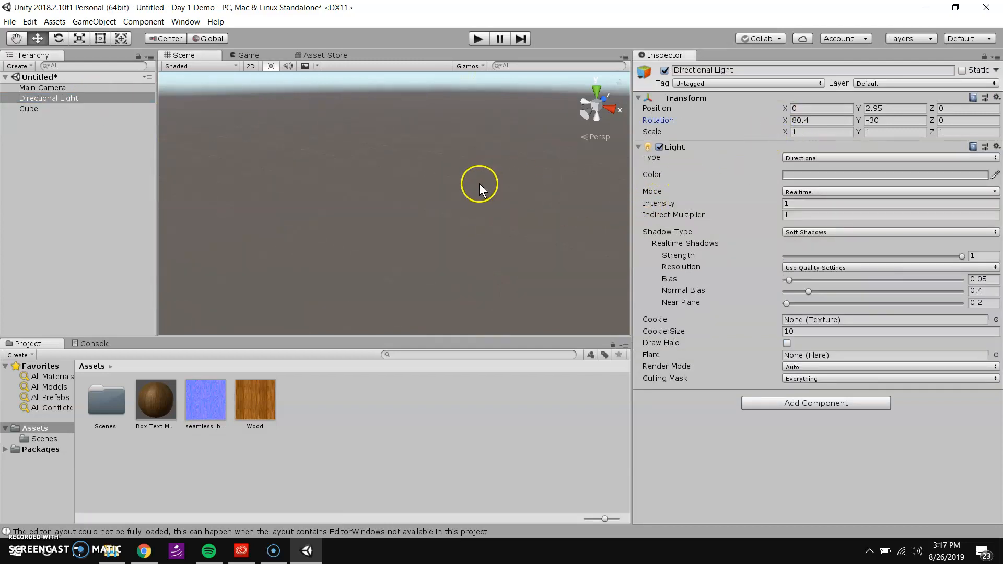
scroll(478, 183, down, 3)
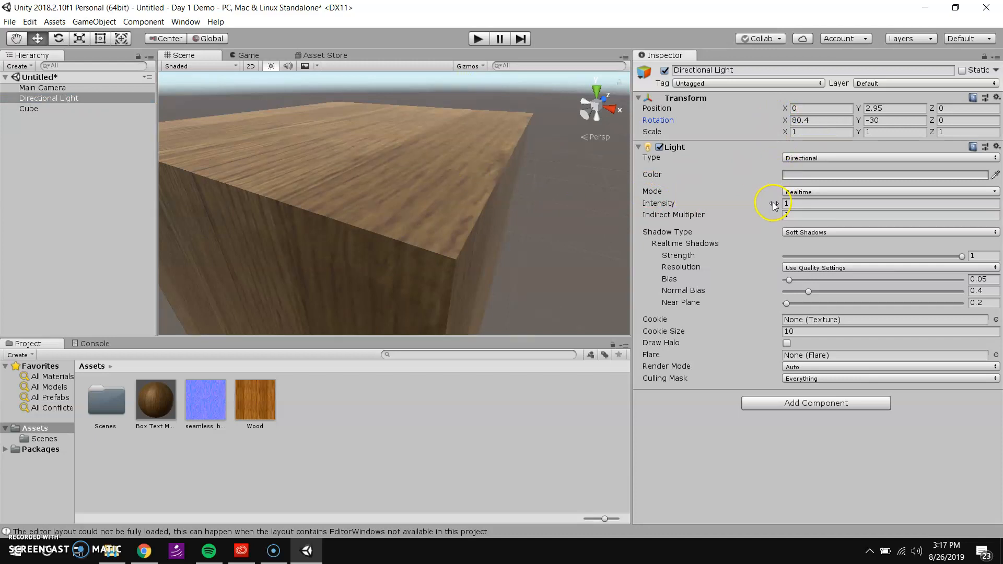
drag(784, 122, 713, 139)
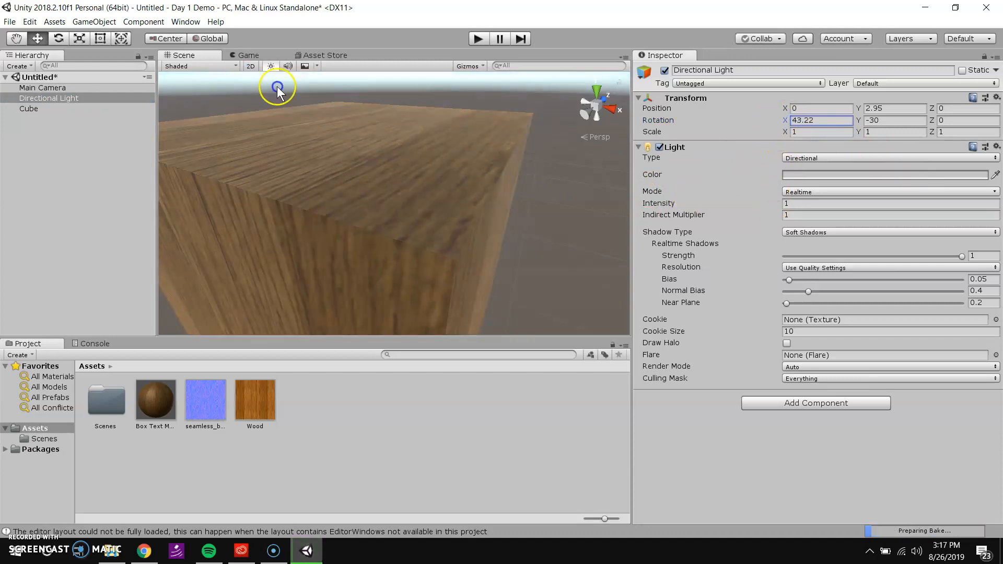
- Set the normal map strength of Box Text Material to 1.16
click(157, 400)
scroll(807, 156, down, 4)
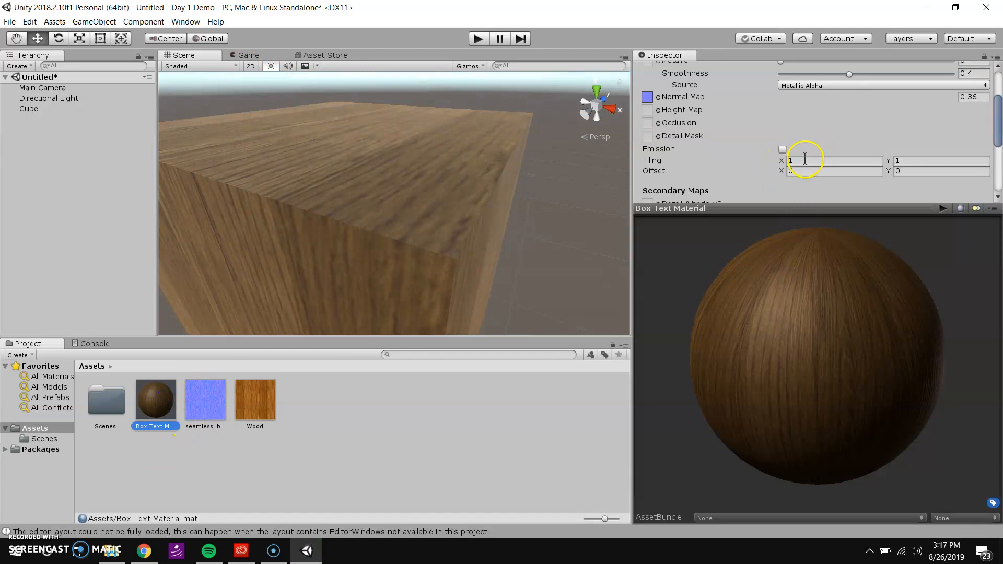
scroll(914, 167, up, 2)
drag(950, 138, 929, 134)
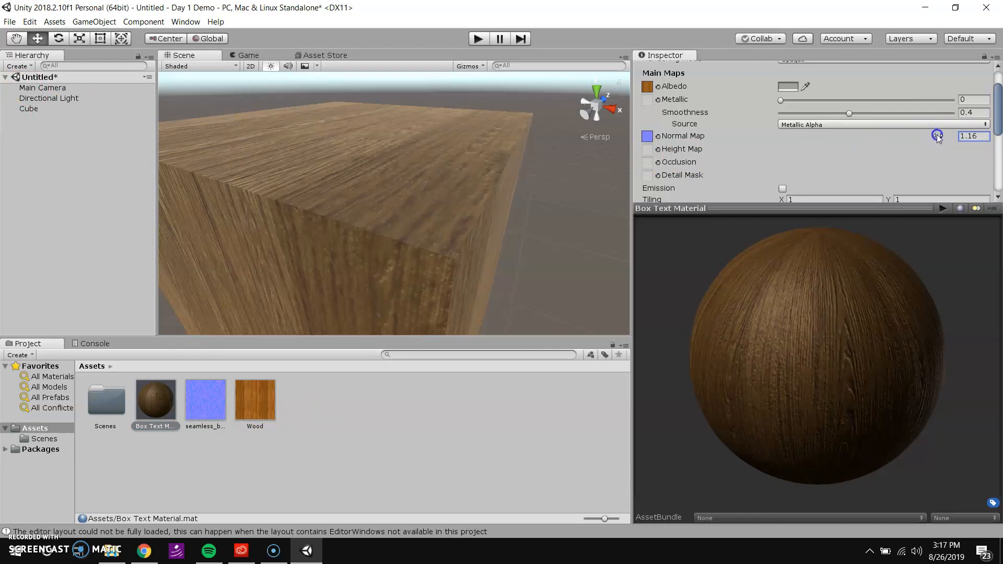
- Set the Directional Light's X rotation to 46.4
click(47, 99)
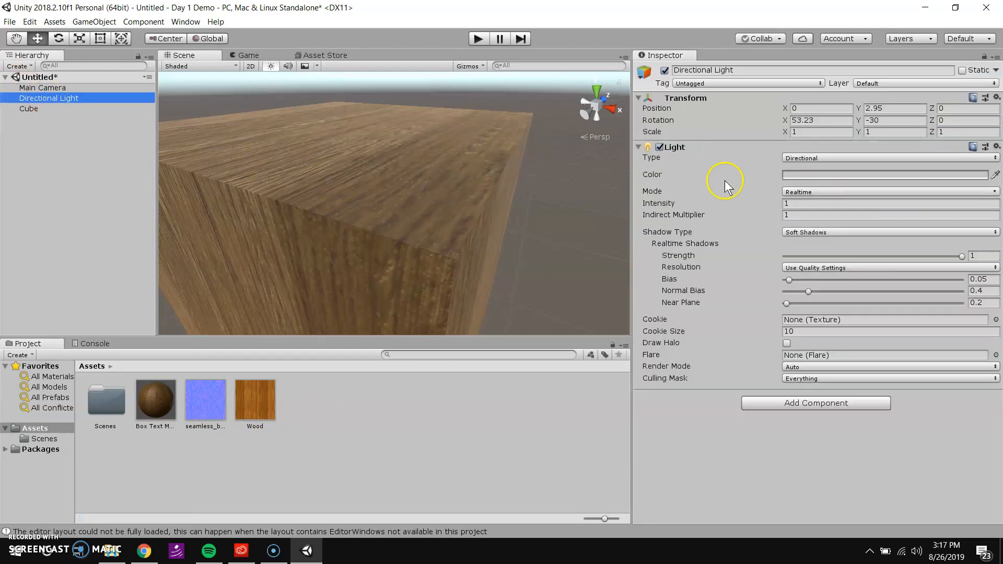
drag(791, 123, 491, 194)
drag(785, 120, 823, 122)
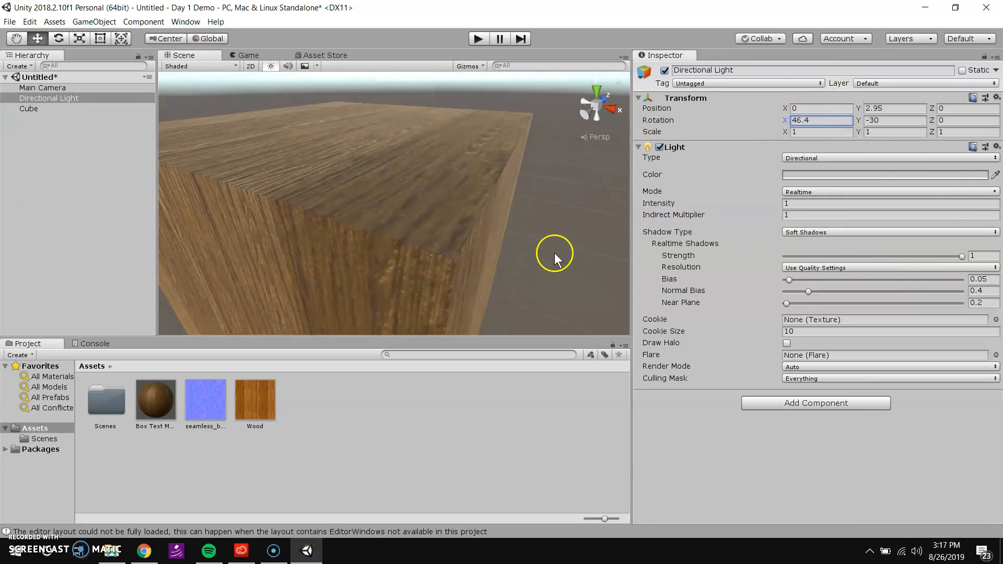
- Move the cube through the scene to about X 1.008, Y 1.65, Z -3.22, checking it from different angles
scroll(399, 233, down, 5)
click(378, 231)
mouse_move(369, 231)
middle_down()
mouse_move(362, 269)
mouse_move(359, 222)
middle_up()
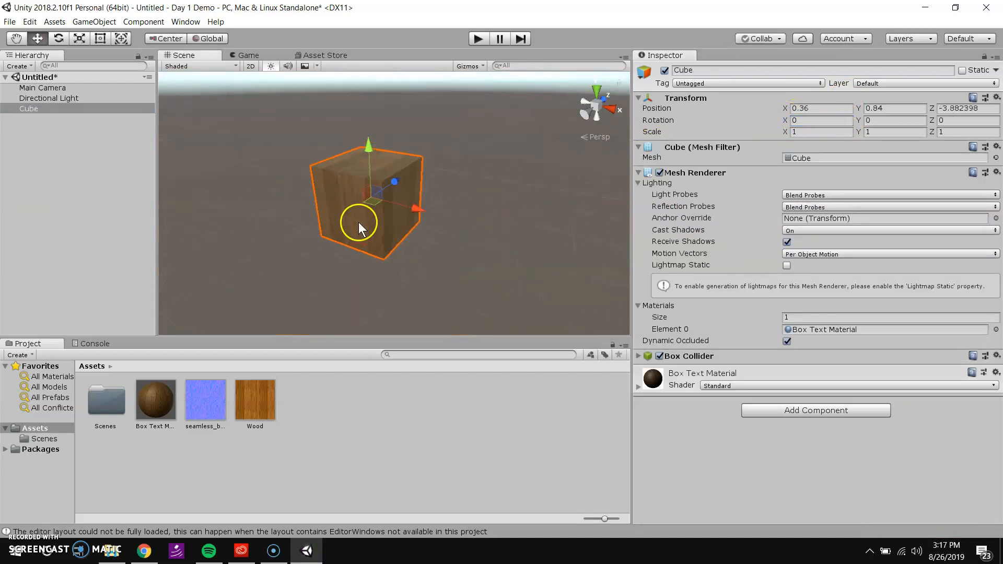
drag(365, 148, 364, 87)
middle_drag(387, 134, 403, 155)
drag(431, 163, 484, 186)
scroll(480, 184, down, 2)
middle_drag(476, 177, 465, 200)
drag(431, 180, 459, 191)
scroll(440, 140, down, 3)
middle_drag(440, 140, 428, 149)
right_drag(428, 150, 379, 202)
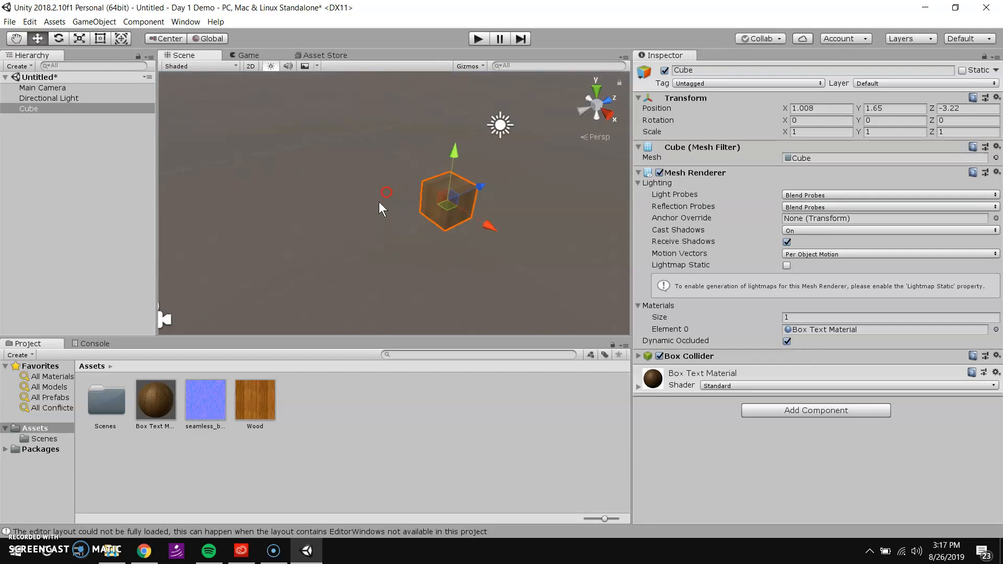